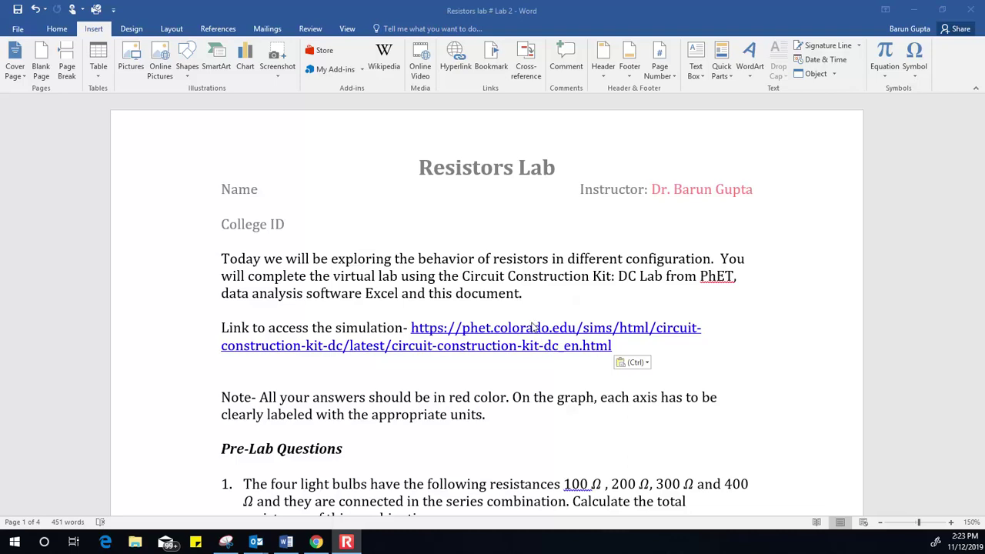
Look through the Resistors Lab document, from the introduction and pre-lab questions to the Ohm's Law circuit diagram.
{"action": "scroll", "coordinate": [496, 330], "scroll_direction": "down", "scroll_amount": 3}
{"action": "scroll", "coordinate": [494, 329], "scroll_direction": "down", "scroll_amount": 3}
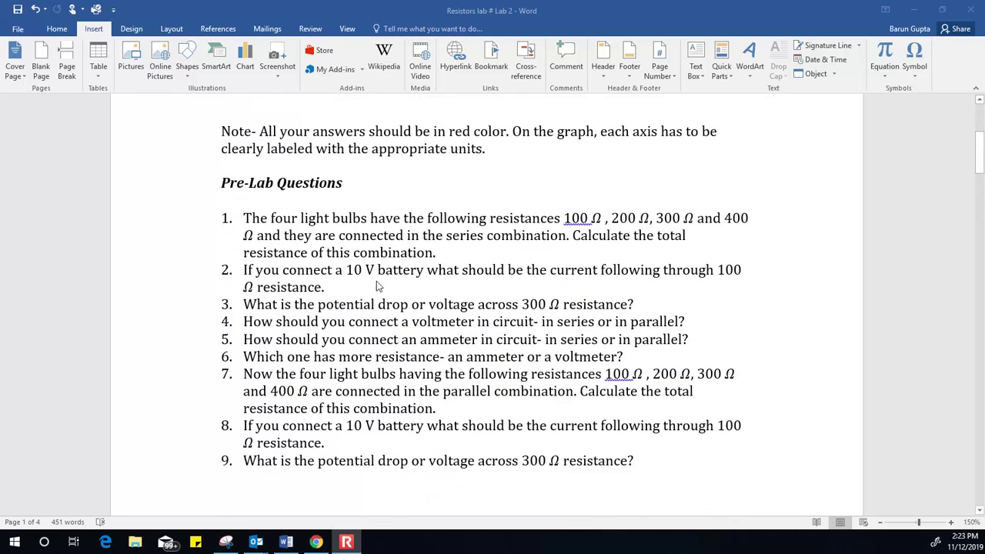
{"action": "scroll", "coordinate": [396, 311], "scroll_direction": "down", "scroll_amount": 10}
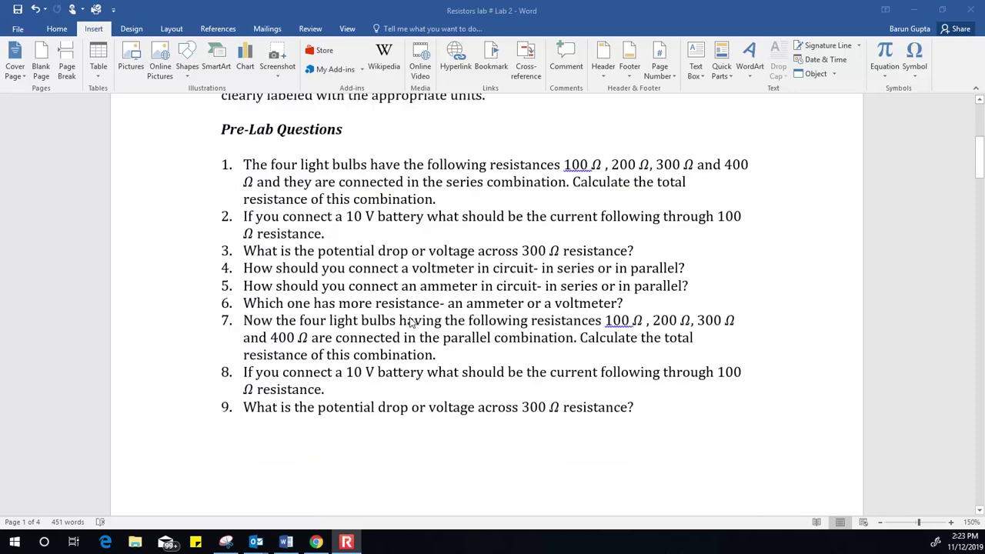
{"action": "scroll", "coordinate": [407, 319], "scroll_direction": "down", "scroll_amount": 9}
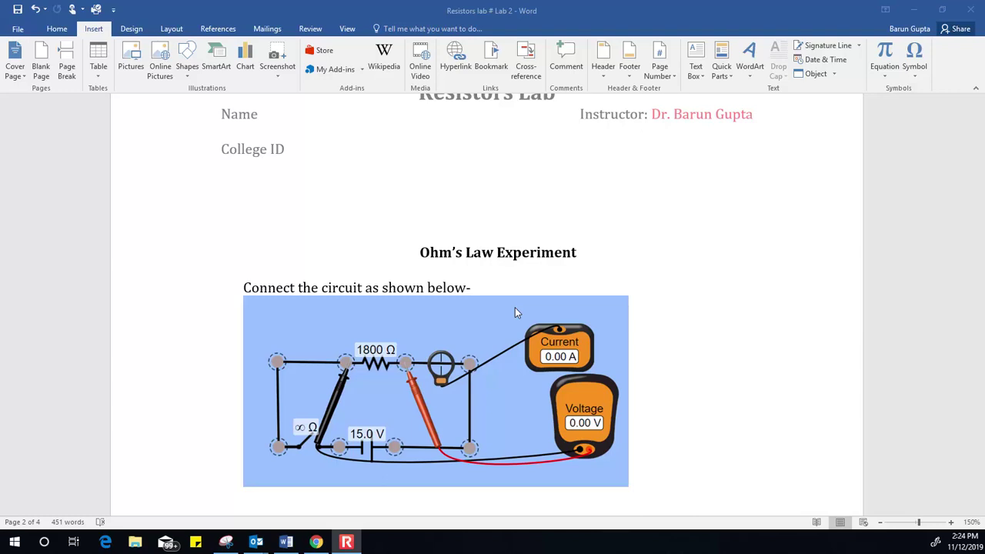
{"action": "scroll", "coordinate": [582, 323], "scroll_direction": "up", "scroll_amount": 5}
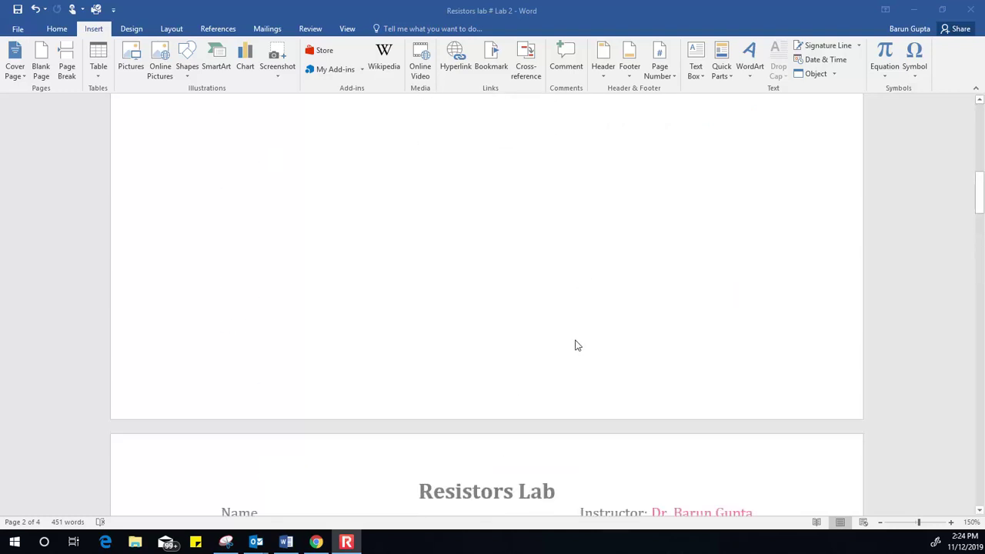
{"action": "scroll", "coordinate": [575, 345], "scroll_direction": "up", "scroll_amount": 5}
{"action": "scroll", "coordinate": [483, 358], "scroll_direction": "up", "scroll_amount": 7}
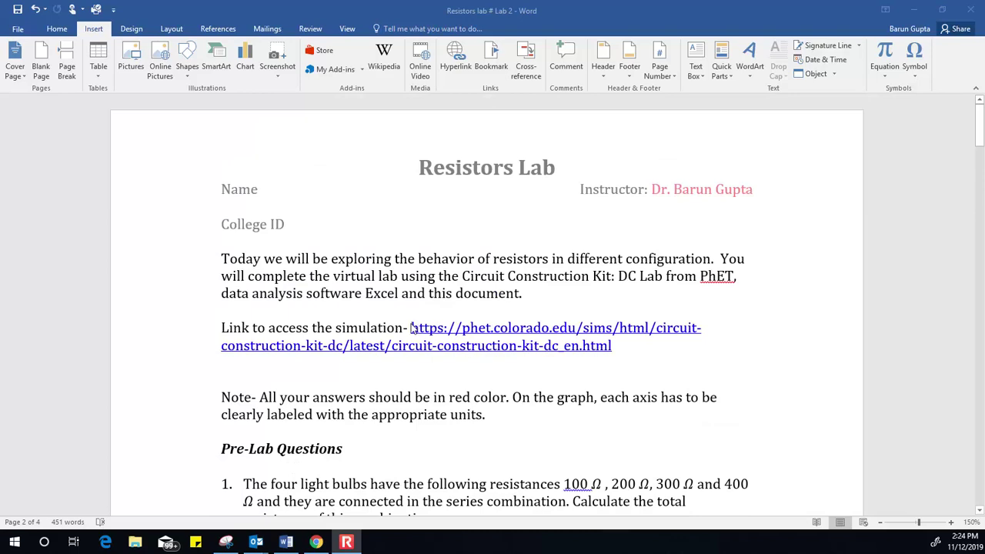
Copy the PhET simulation link from the introduction of the lab document.
{"action": "key", "text": "alt+Tab"}
{"action": "left_click_drag", "start_coordinate": [612, 348], "coordinate": [412, 330]}
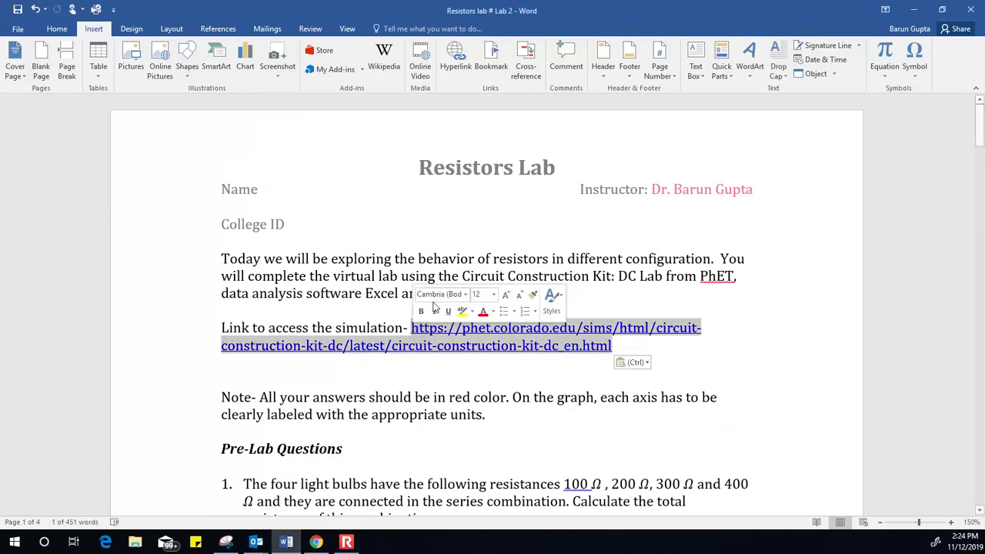
{"action": "key", "text": "ctrl+c"}
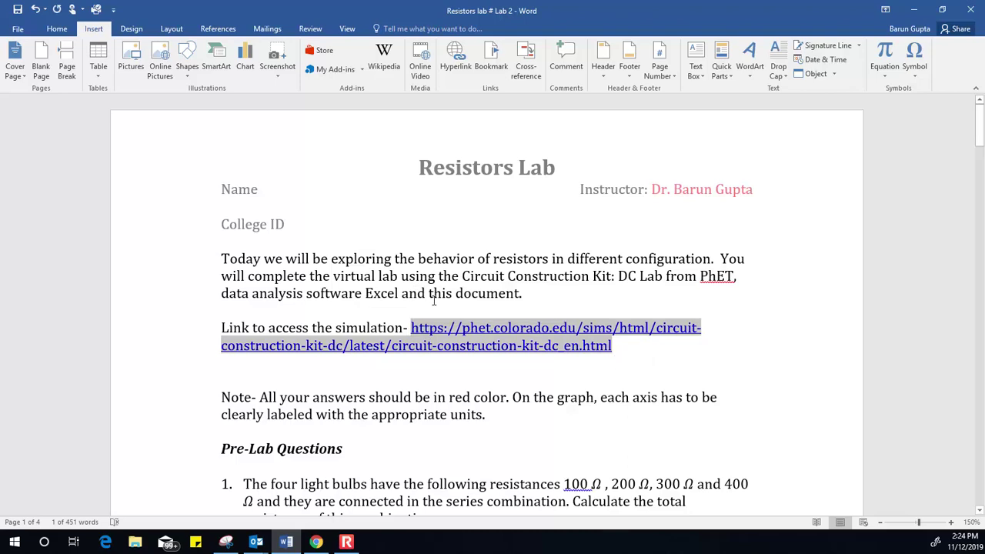
Switch to Chrome, open the copied simulation link in a new tab and enter the simulation's Lab screen.
{"action": "left_click", "coordinate": [316, 541]}
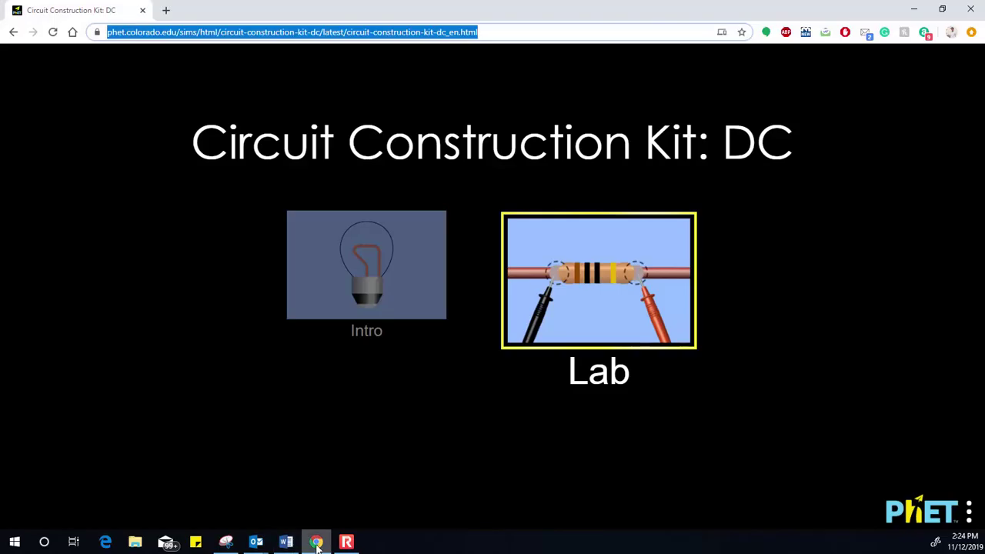
{"action": "left_click", "coordinate": [496, 34]}
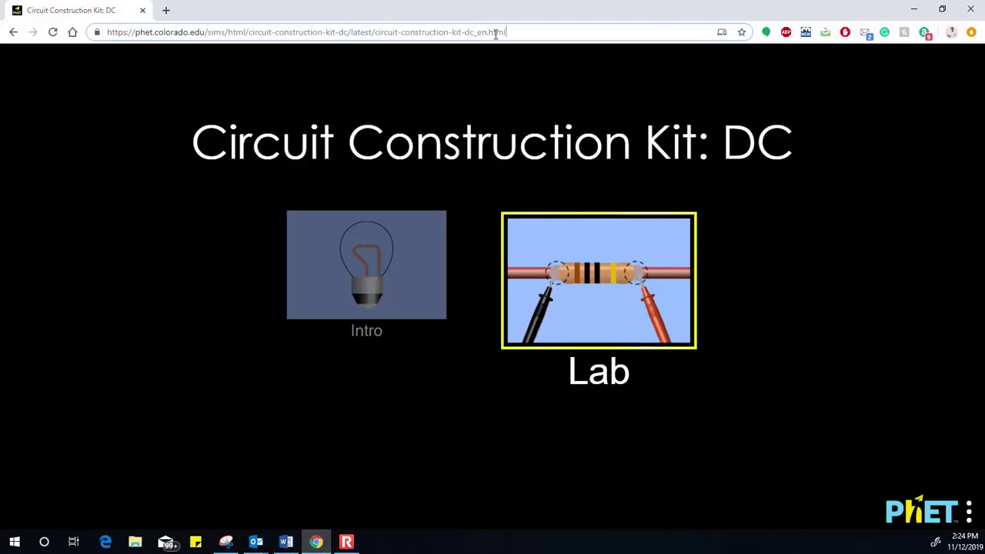
{"action": "left_click", "coordinate": [165, 10]}
{"action": "key", "text": "ctrl+v"}
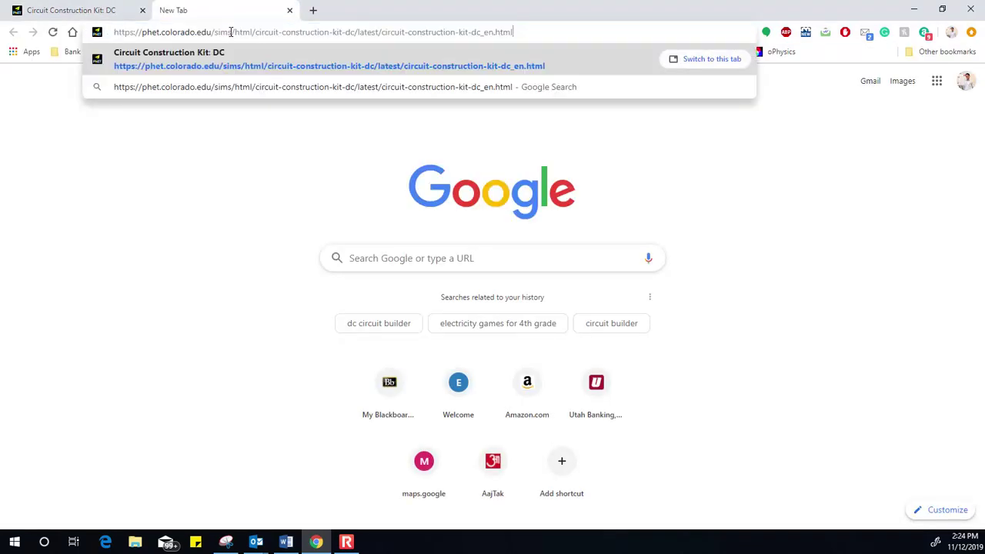
{"action": "key", "text": "Return"}
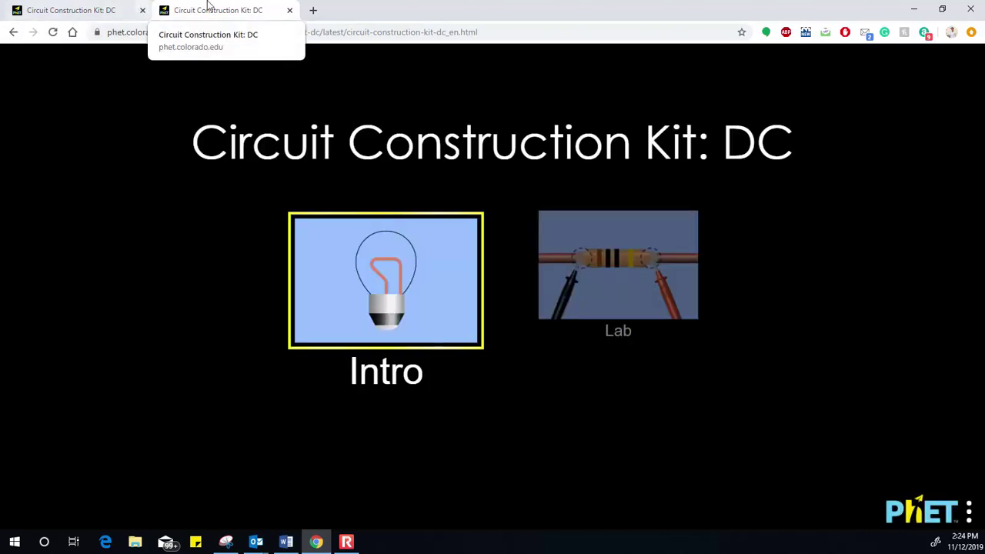
{"action": "left_click", "coordinate": [633, 273]}
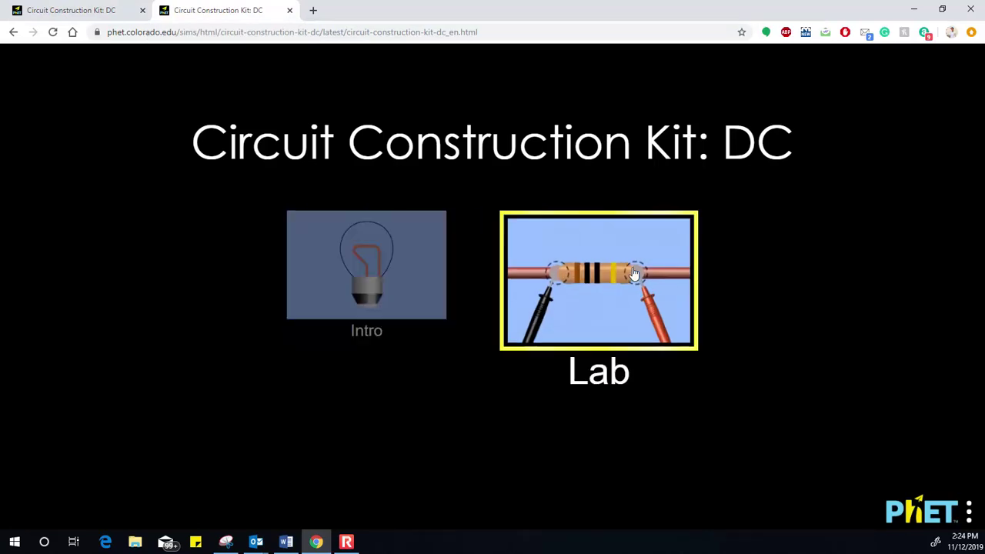
{"action": "left_click", "coordinate": [601, 283]}
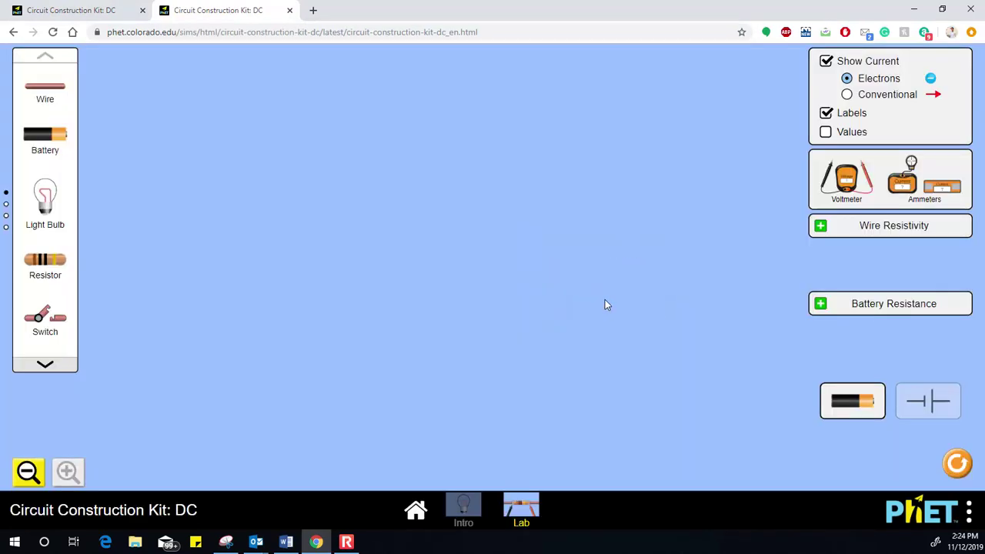
Return to the Word document and review the pre-lab questions and the Ohm's Law Experiment circuit diagram.
{"action": "left_click", "coordinate": [285, 541]}
{"action": "scroll", "coordinate": [333, 402], "scroll_direction": "down", "scroll_amount": 10}
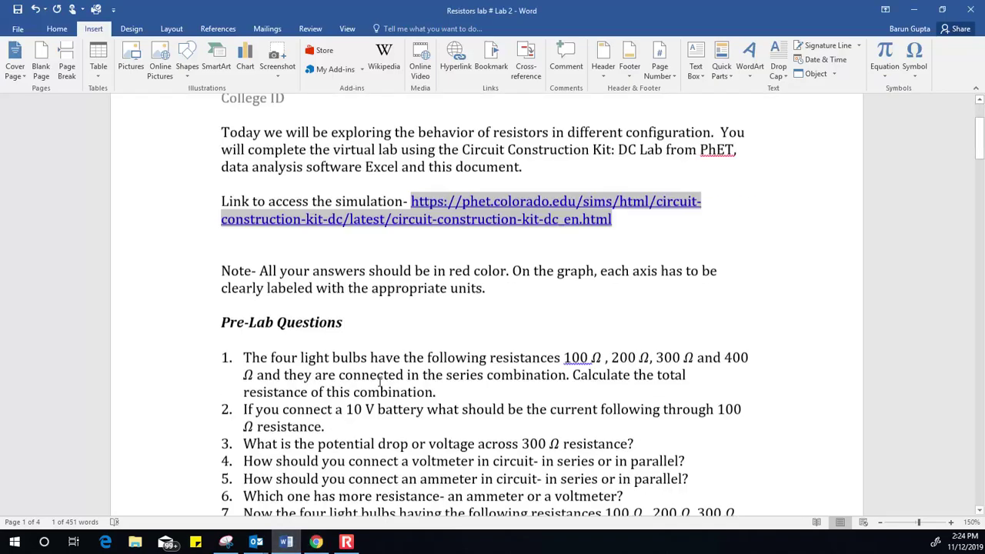
{"action": "scroll", "coordinate": [556, 178], "scroll_direction": "up", "scroll_amount": 5}
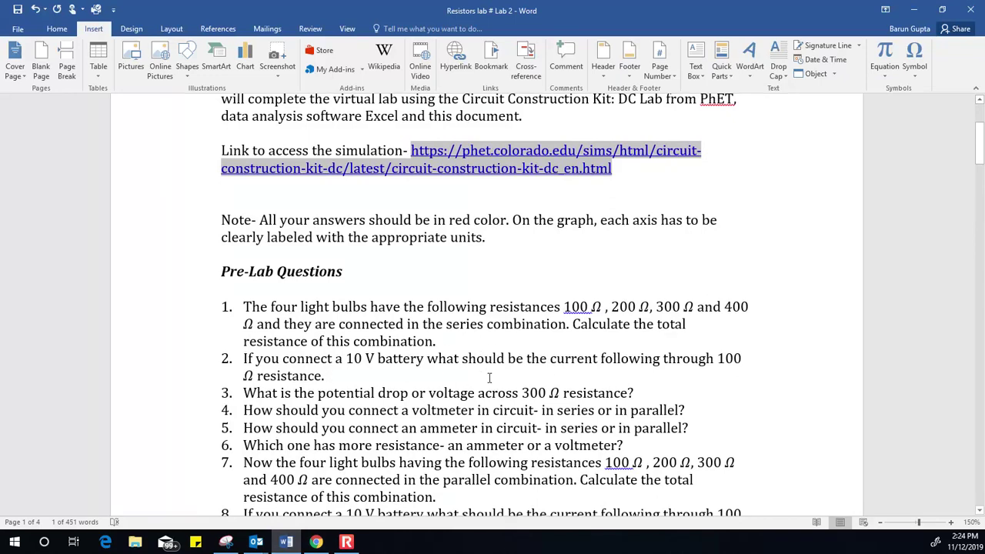
{"action": "scroll", "coordinate": [488, 377], "scroll_direction": "down", "scroll_amount": 2}
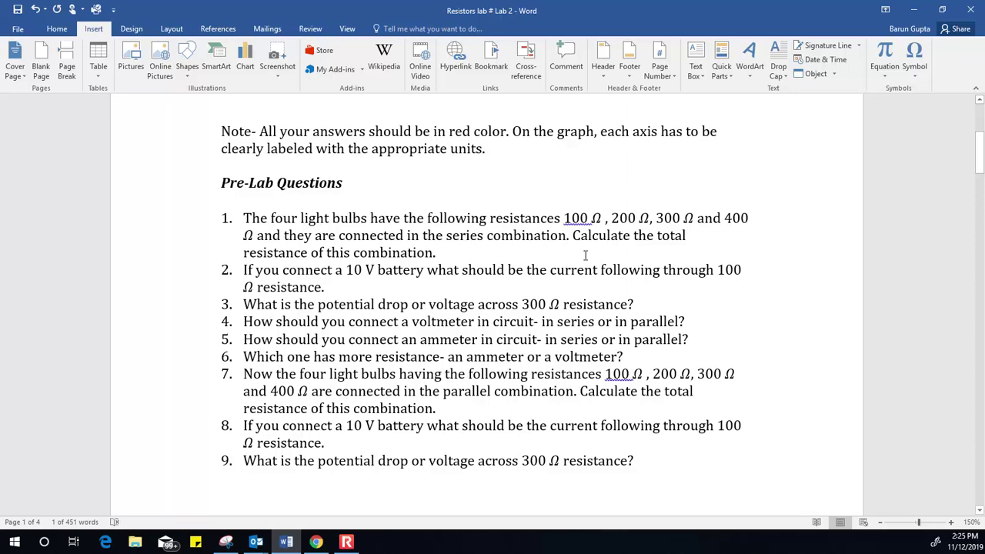
{"action": "left_click_drag", "start_coordinate": [217, 185], "coordinate": [347, 186]}
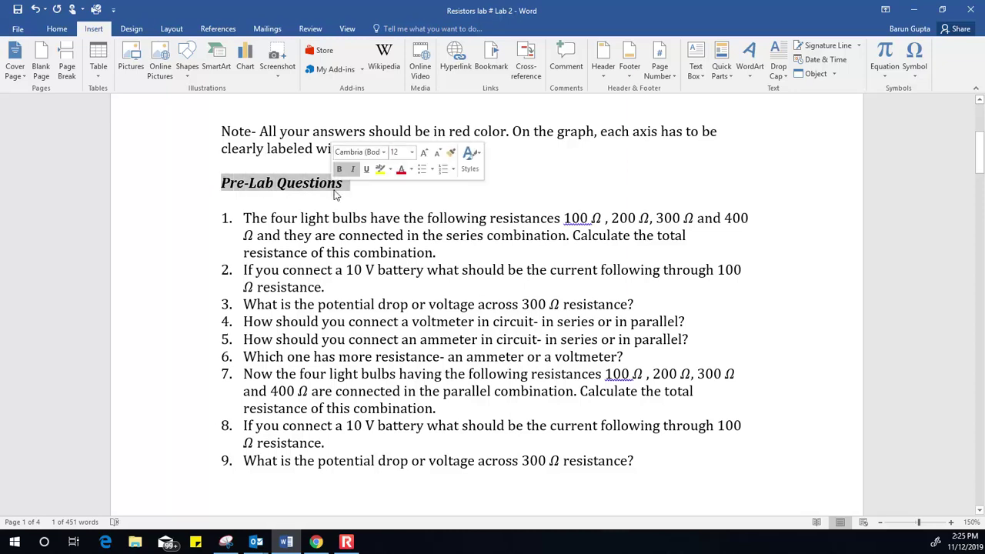
{"action": "left_click", "coordinate": [366, 192]}
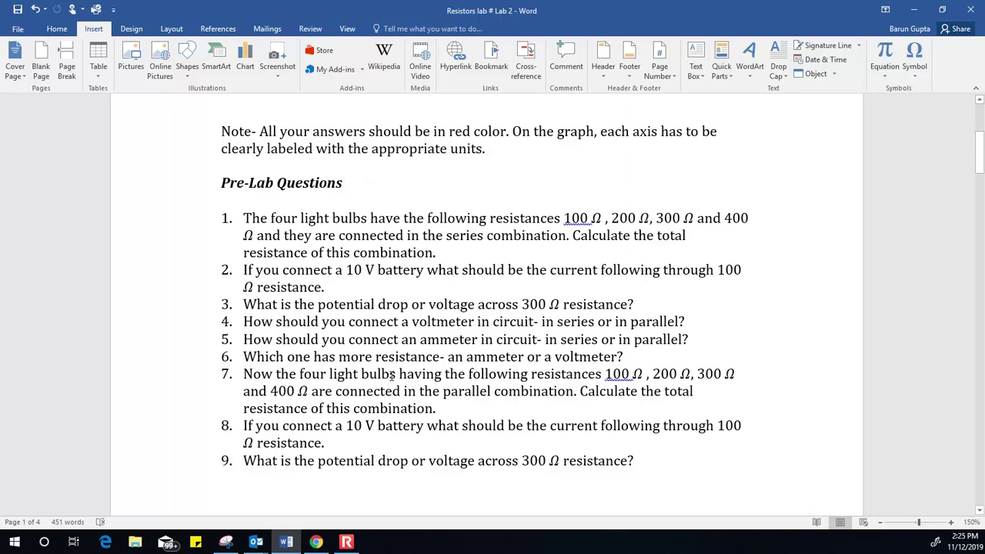
{"action": "scroll", "coordinate": [389, 375], "scroll_direction": "down", "scroll_amount": 10}
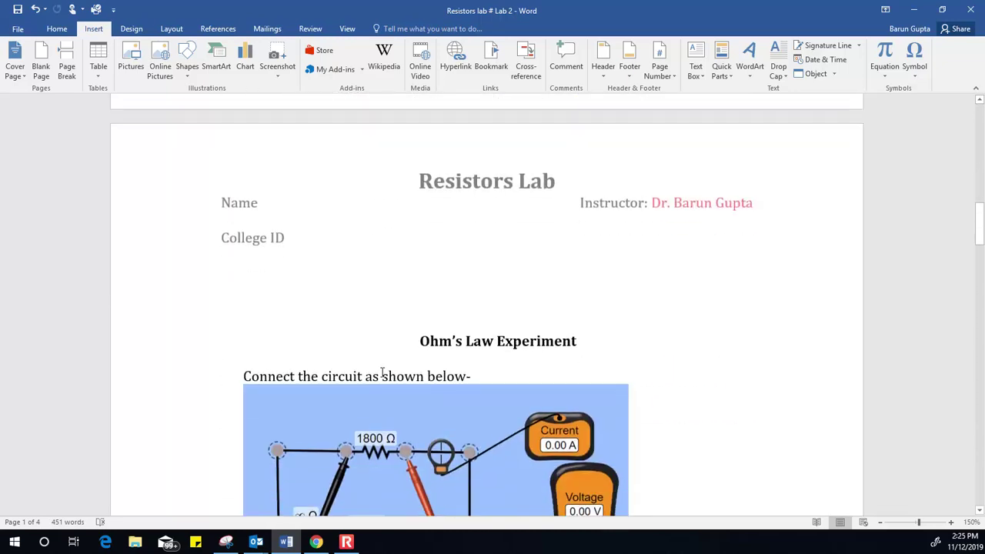
{"action": "scroll", "coordinate": [383, 375], "scroll_direction": "down", "scroll_amount": 5}
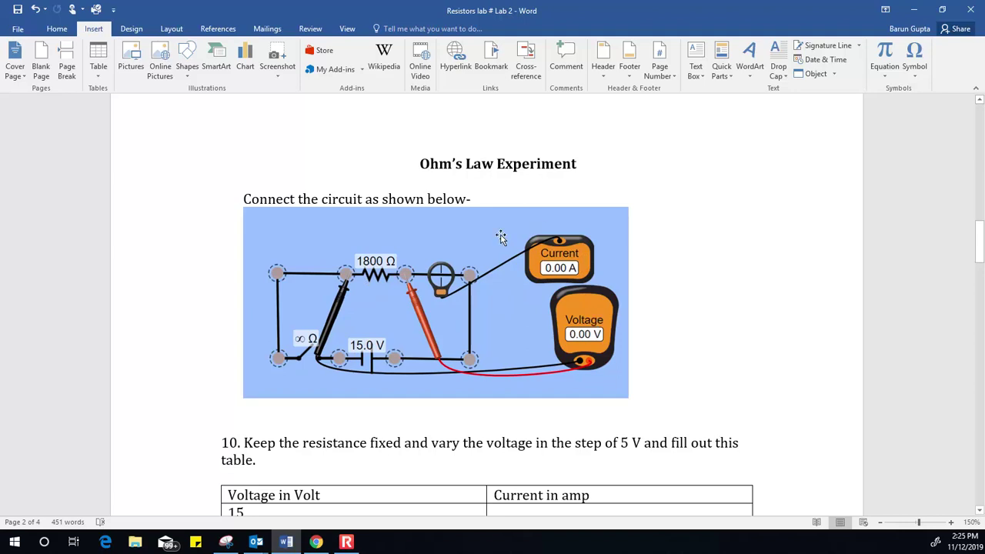
Move the Word window aside to reveal the simulation, and show its second set of components as schematic symbols.
{"action": "left_click_drag", "start_coordinate": [687, 16], "coordinate": [0, 139]}
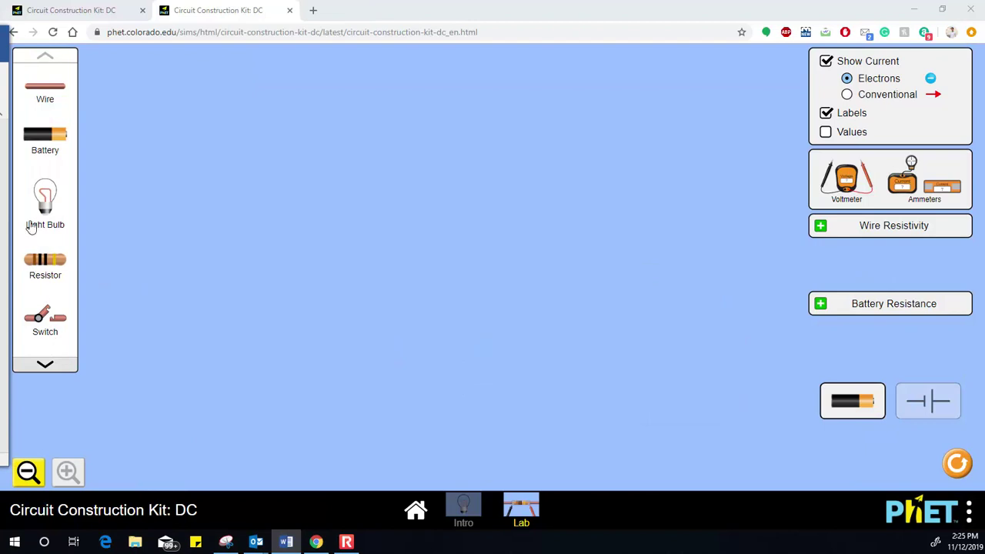
{"action": "mouse_move", "coordinate": [1, 26]}
{"action": "left_mouse_down"}
{"action": "mouse_move", "coordinate": [719, 30]}
{"action": "mouse_move", "coordinate": [2, 31]}
{"action": "left_mouse_up"}
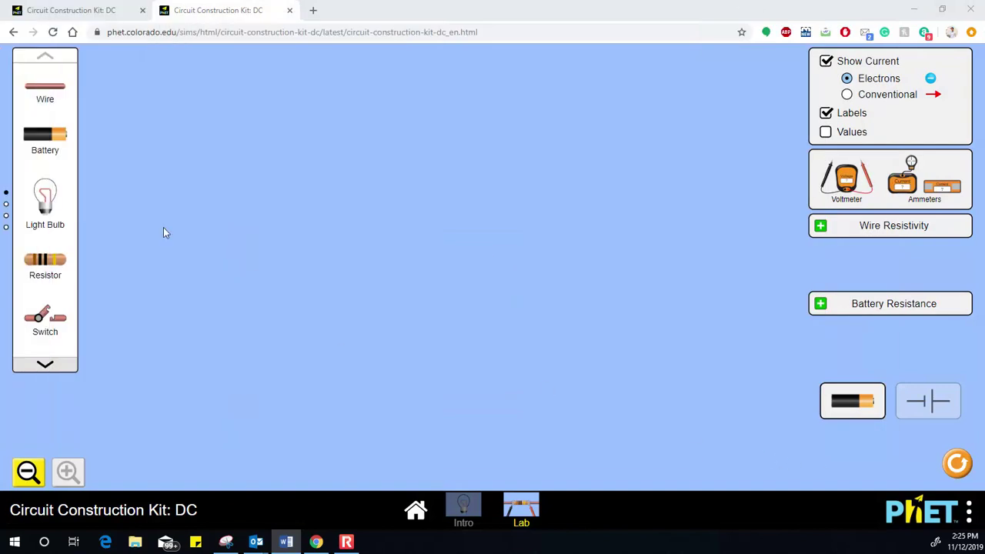
{"action": "left_click", "coordinate": [46, 367]}
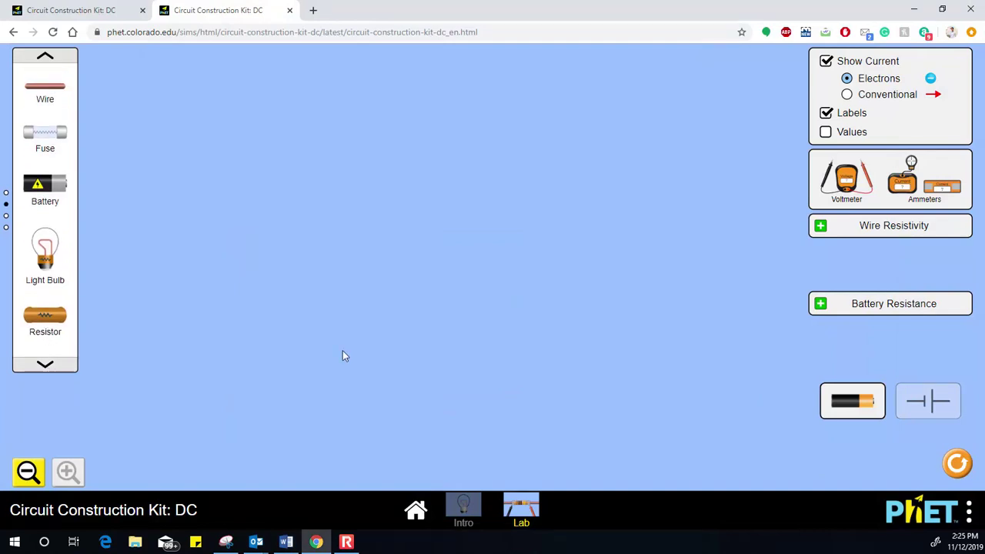
{"action": "left_click", "coordinate": [929, 408]}
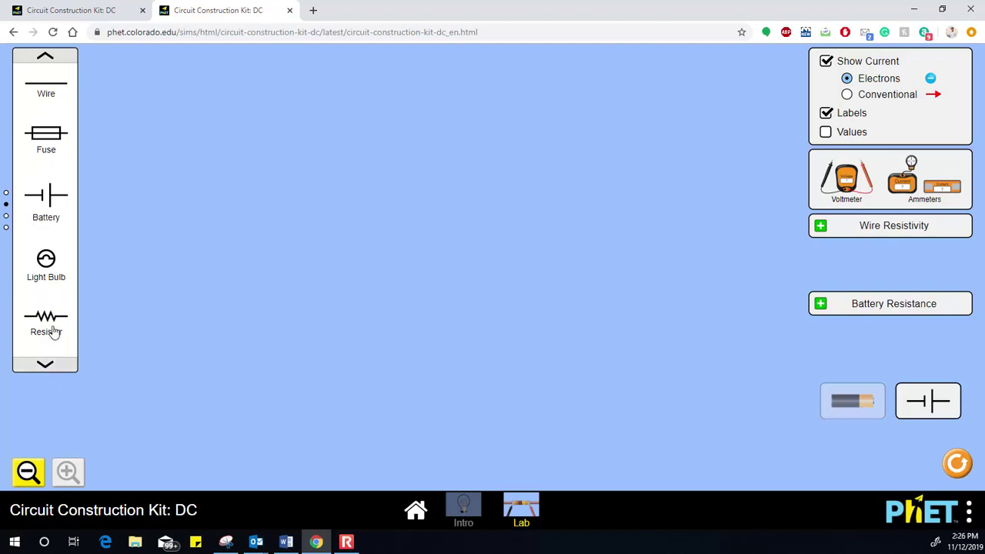
{"action": "left_click", "coordinate": [852, 399]}
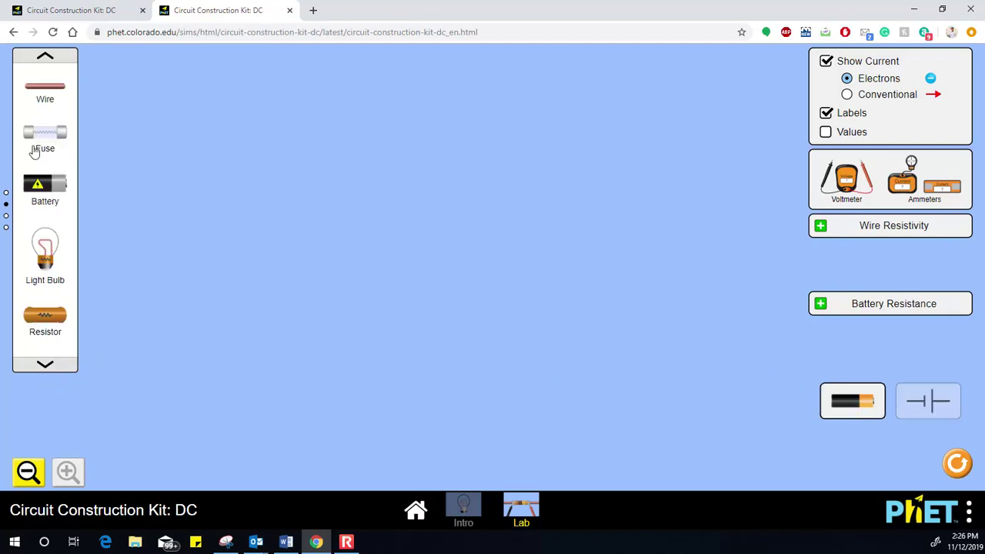
{"action": "left_click", "coordinate": [935, 410]}
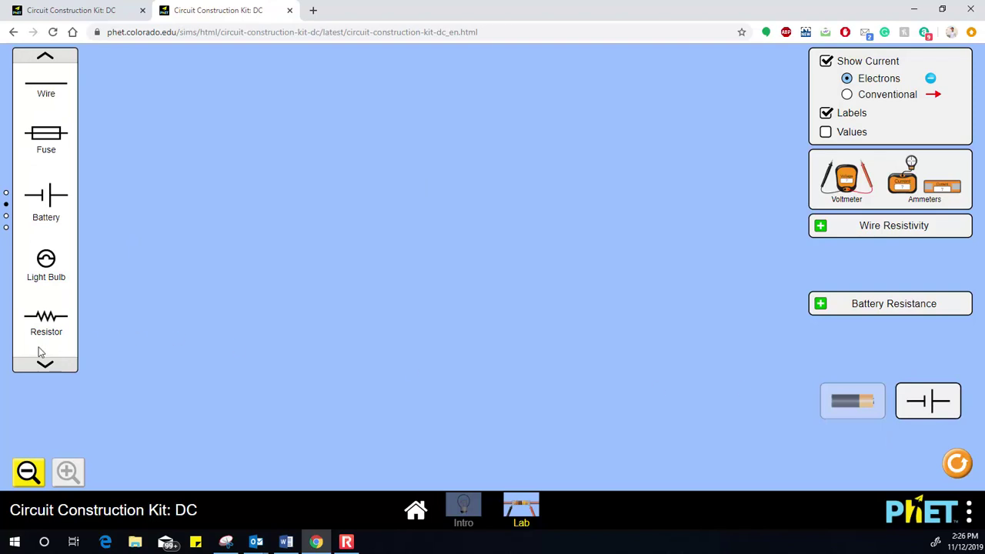
Place a schematic resistor from the second component set in the workspace, and display conventional current and component values.
{"action": "left_click_drag", "start_coordinate": [46, 319], "coordinate": [413, 237]}
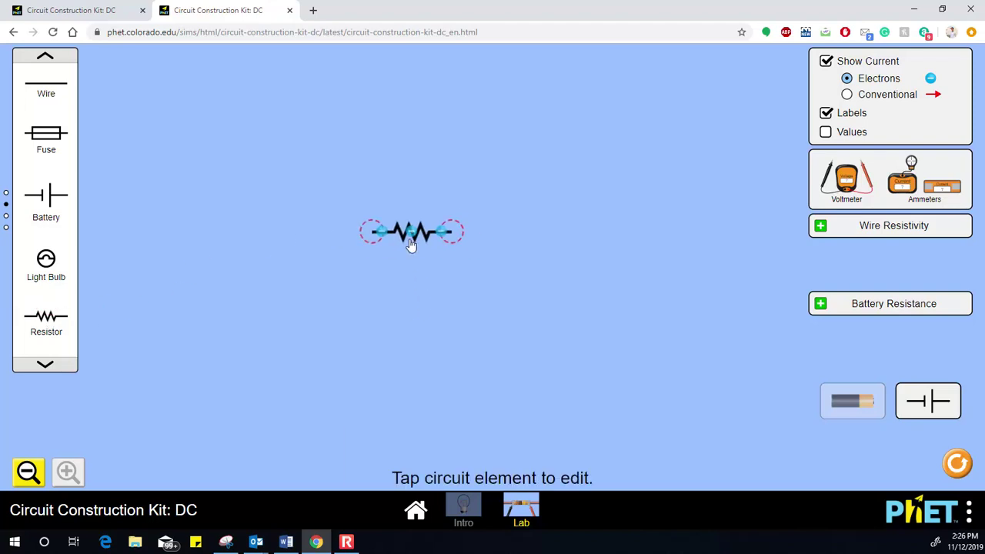
{"action": "left_click", "coordinate": [411, 244]}
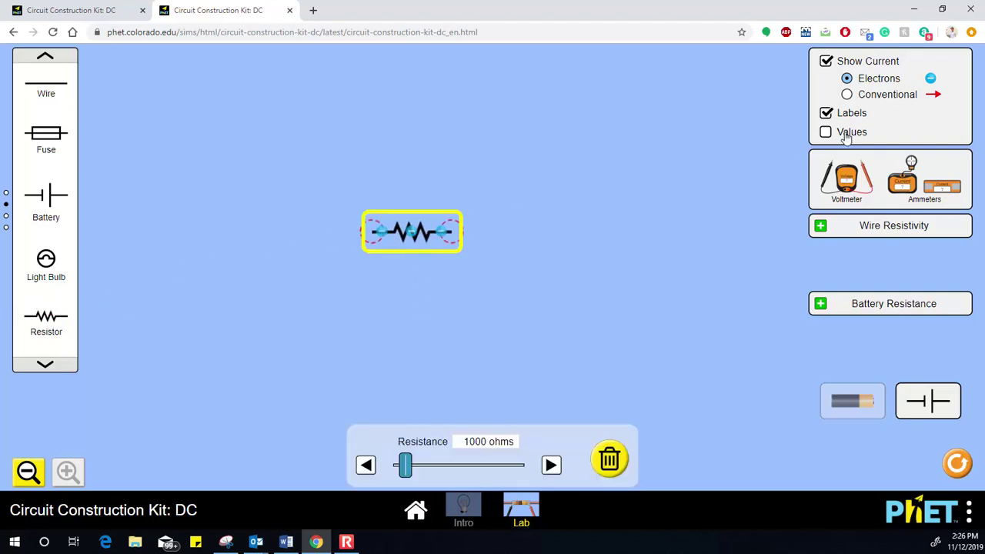
{"action": "left_click", "coordinate": [870, 102]}
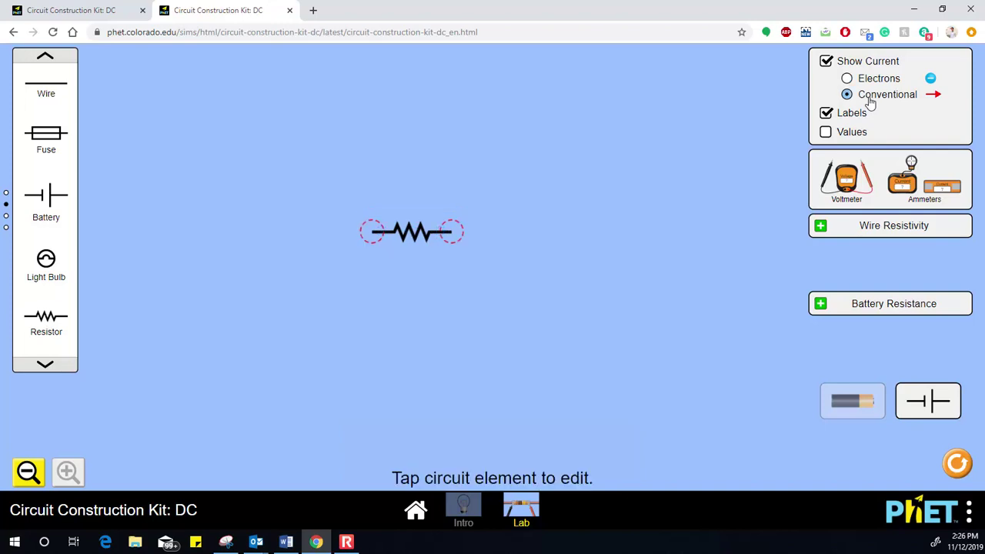
{"action": "left_click", "coordinate": [849, 134]}
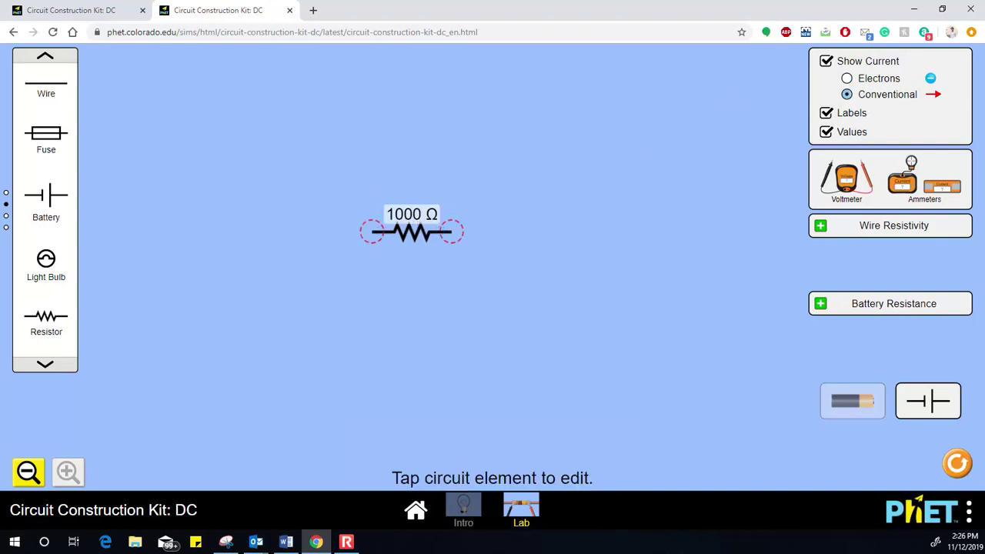
Check the circuit diagram in the Word document, set the resistor to 1800 ohms and move it slightly higher in the workspace.
{"action": "key", "text": "alt+Tab"}
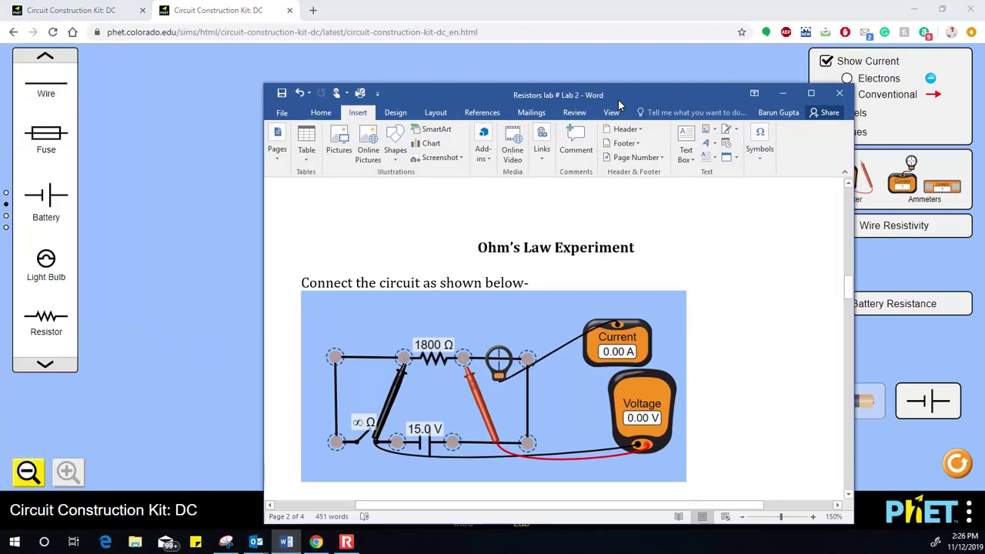
{"action": "key", "text": "alt+Tab"}
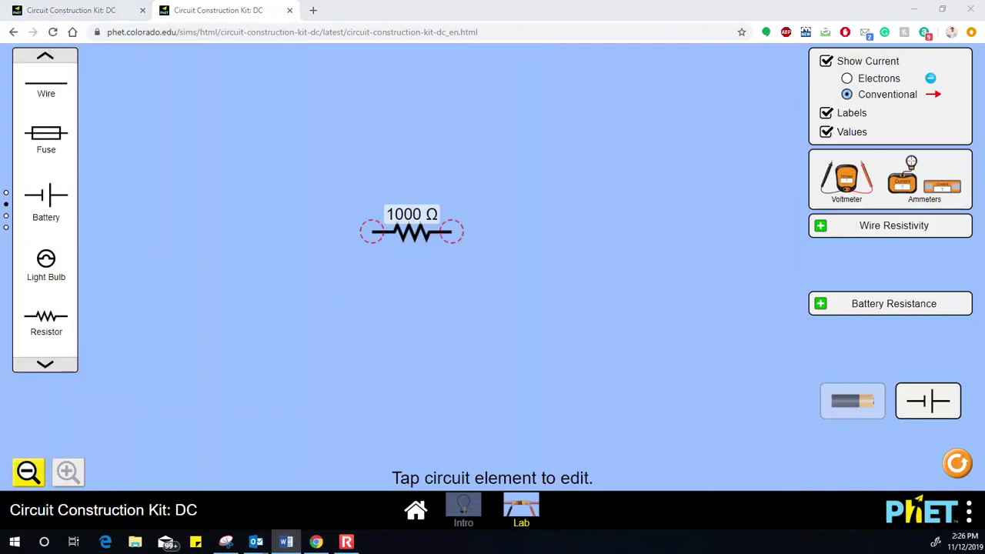
{"action": "left_click", "coordinate": [408, 243]}
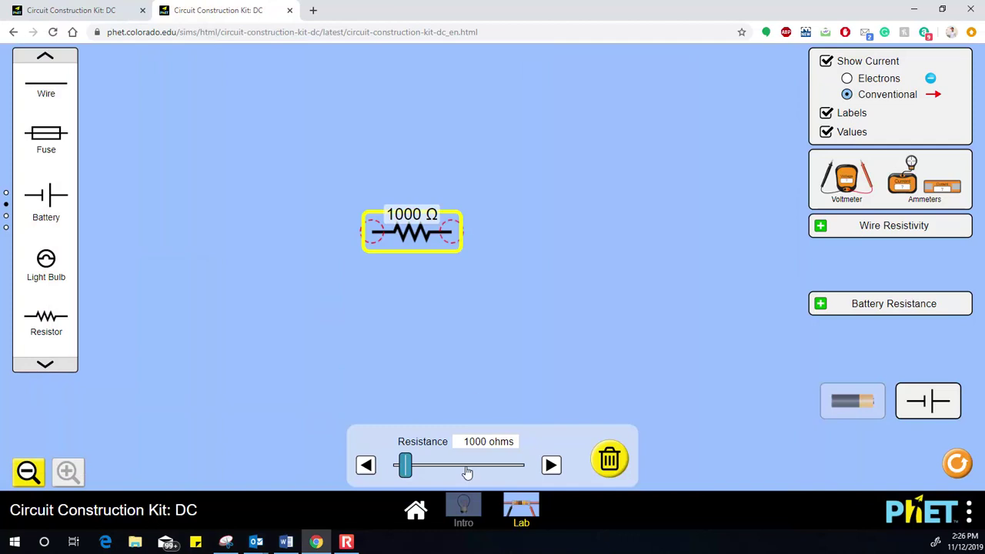
{"action": "left_click_drag", "start_coordinate": [405, 470], "coordinate": [413, 472]}
{"action": "left_click", "coordinate": [551, 465]}
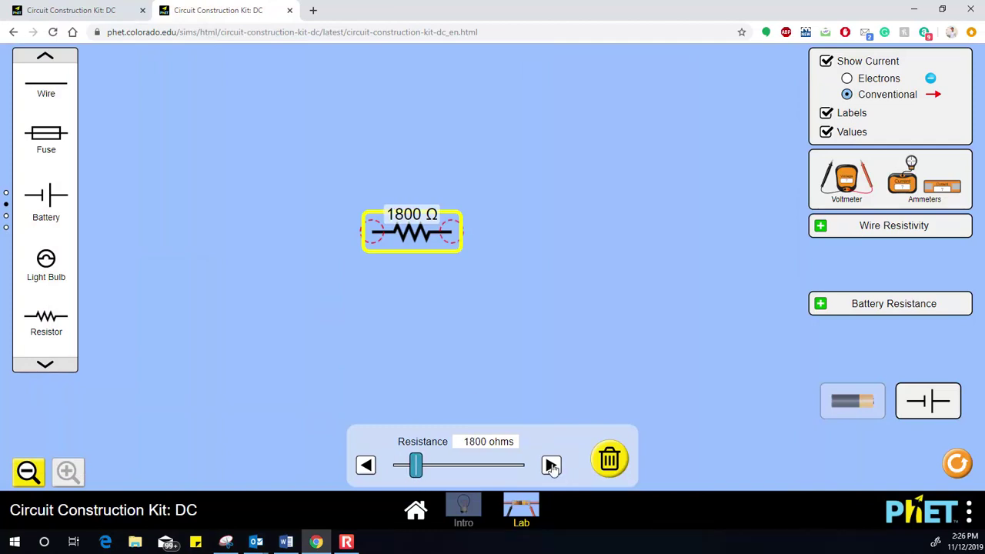
{"action": "left_click", "coordinate": [546, 278]}
{"action": "left_click_drag", "start_coordinate": [418, 237], "coordinate": [420, 201]}
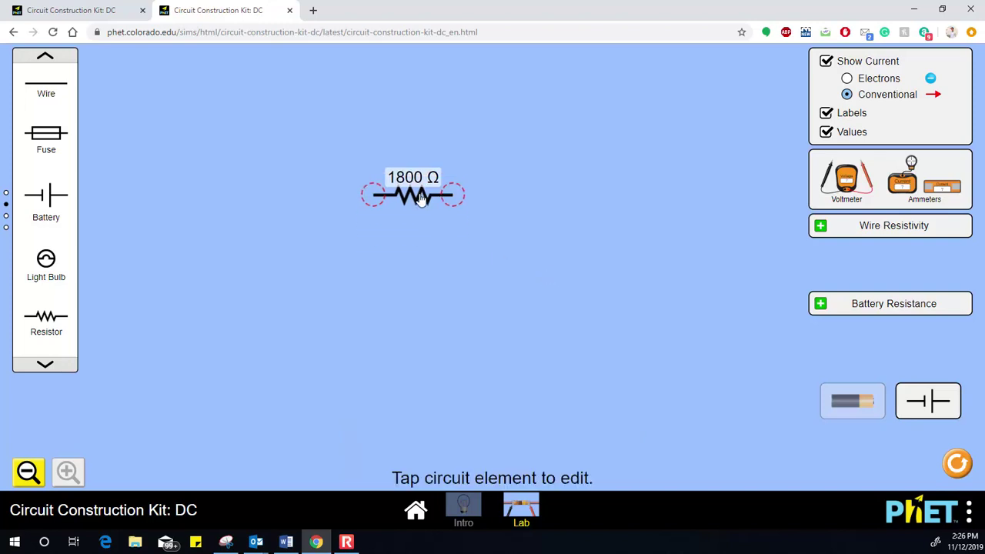
Connect a wire to each end of the resistor and check the result against the circuit diagram in the Word document.
{"action": "left_click_drag", "start_coordinate": [53, 90], "coordinate": [503, 205]}
{"action": "left_click_drag", "start_coordinate": [61, 104], "coordinate": [281, 194]}
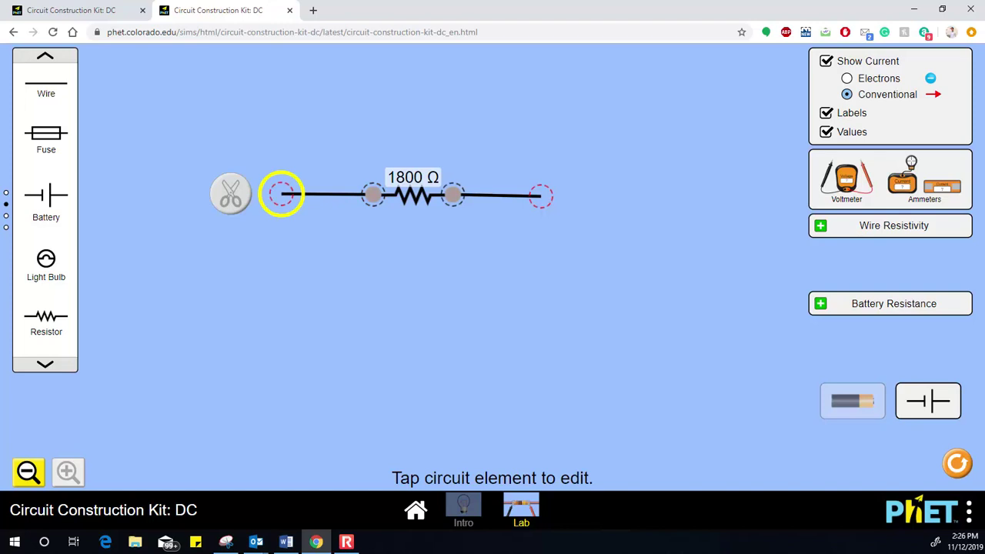
{"action": "left_click", "coordinate": [285, 542]}
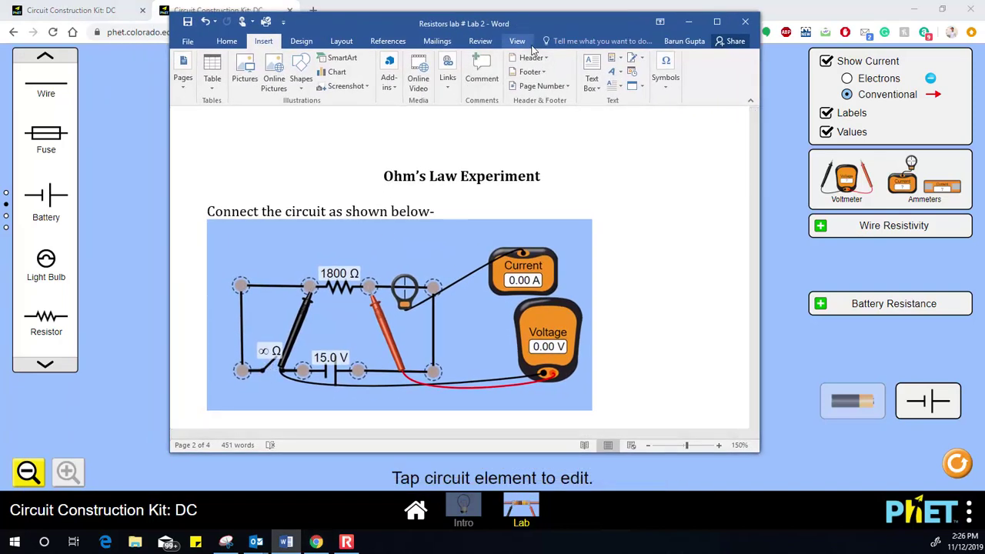
{"action": "left_click", "coordinate": [689, 22]}
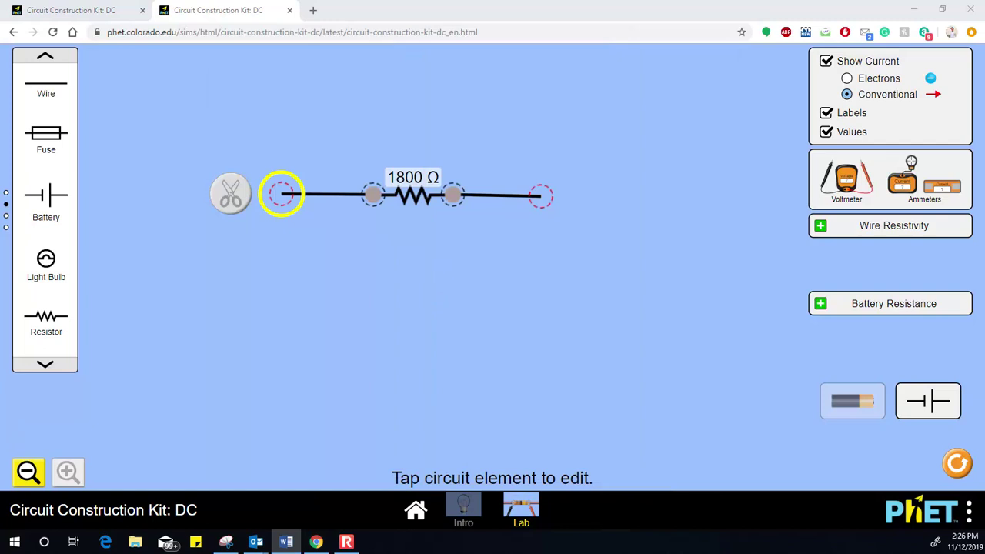
Place a switch from the first component set below the resistor and wire its outer end up to the wire extending from the resistor.
{"action": "left_click", "coordinate": [44, 385]}
{"action": "left_click", "coordinate": [46, 365]}
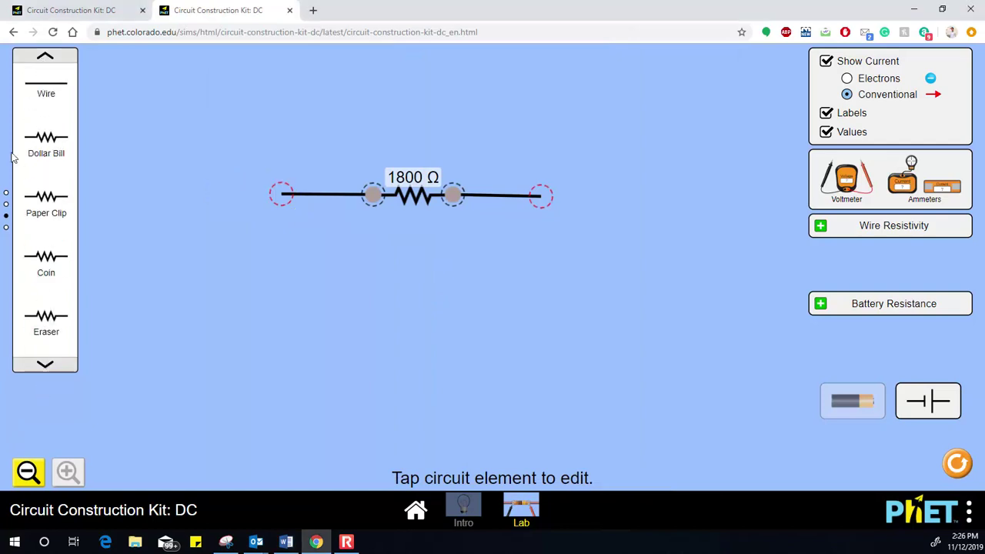
{"action": "left_click", "coordinate": [6, 193]}
{"action": "left_click_drag", "start_coordinate": [46, 321], "coordinate": [319, 336]}
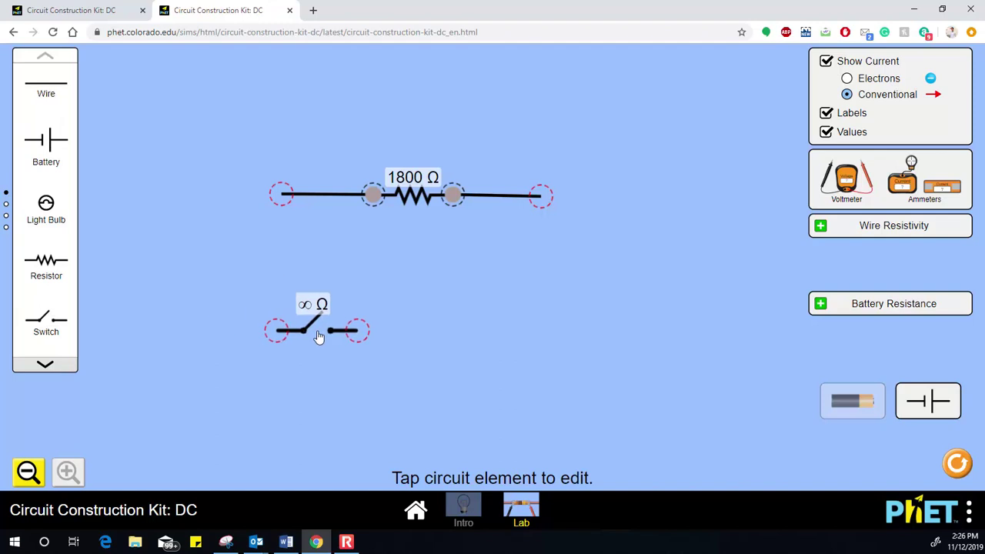
{"action": "left_click_drag", "start_coordinate": [53, 99], "coordinate": [275, 331]}
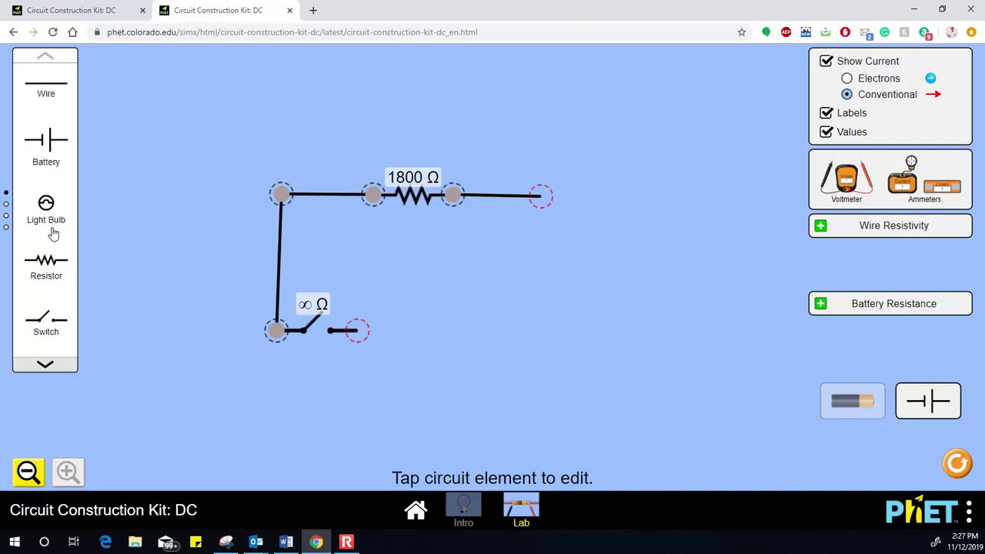
Attach a battery to the switch's free end and set its voltage to 15 V to match the Word circuit diagram.
{"action": "left_click_drag", "start_coordinate": [45, 145], "coordinate": [417, 334]}
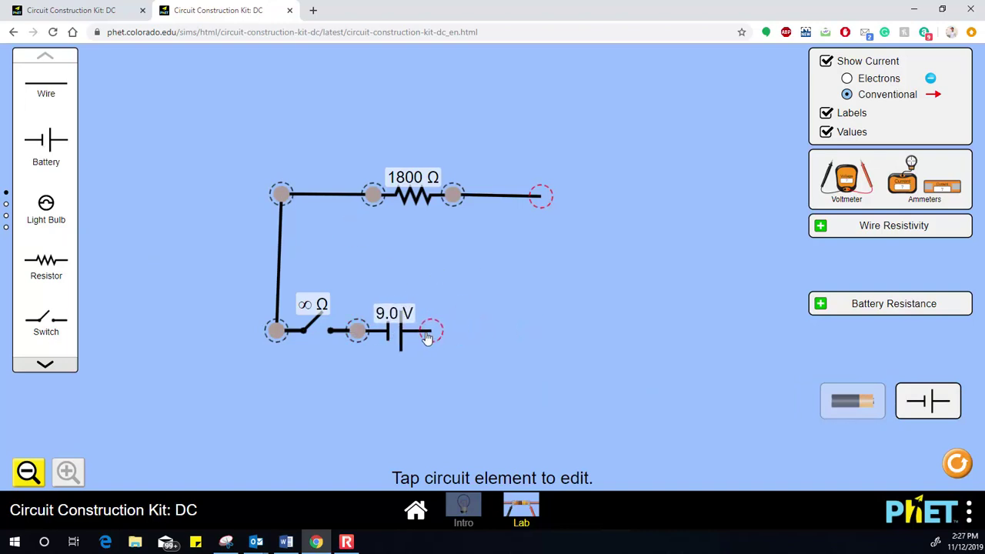
{"action": "key", "text": "alt+Tab"}
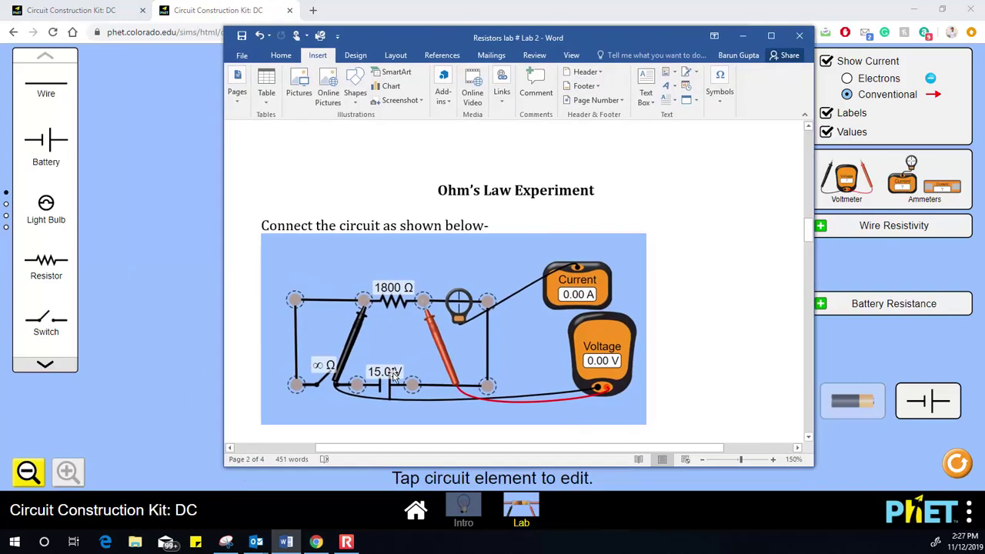
{"action": "key", "text": "alt+Tab"}
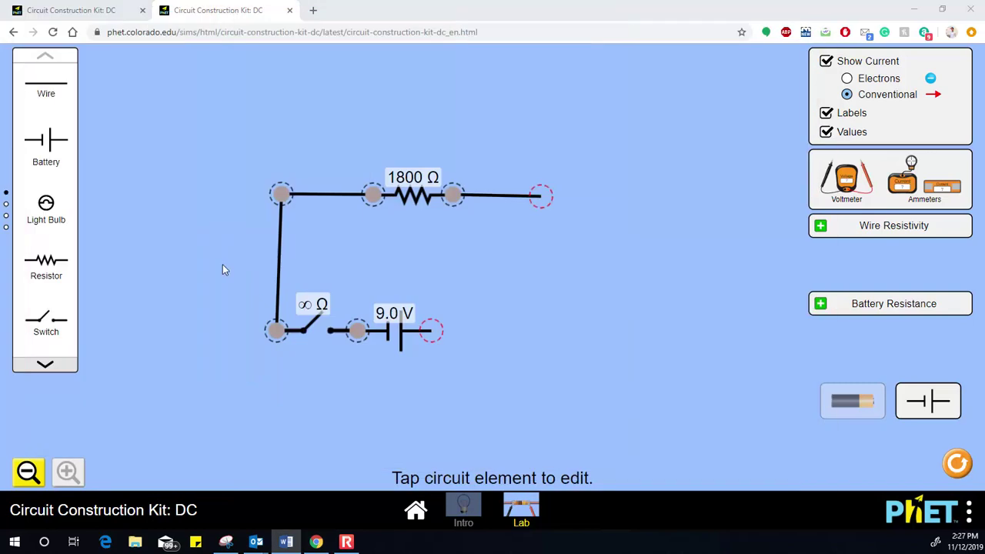
{"action": "left_click", "coordinate": [401, 339]}
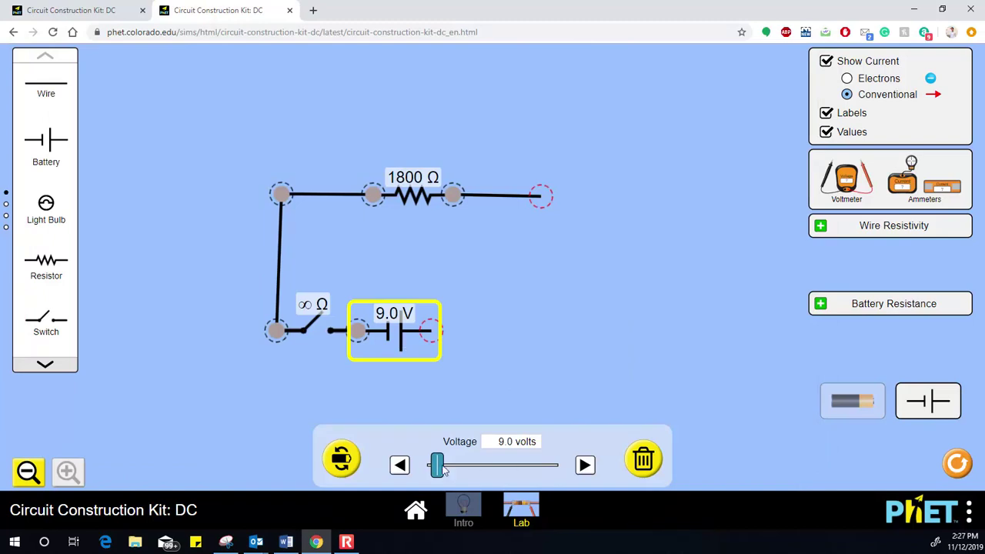
{"action": "left_click_drag", "start_coordinate": [442, 469], "coordinate": [449, 469]}
{"action": "left_click", "coordinate": [399, 467]}
{"action": "left_click", "coordinate": [399, 466]}
{"action": "left_click", "coordinate": [398, 466]}
{"action": "left_click", "coordinate": [398, 466]}
{"action": "left_click", "coordinate": [399, 466]}
{"action": "left_click", "coordinate": [585, 466]}
{"action": "left_click", "coordinate": [593, 332]}
Close the circuit loop with two wires joining the resistor's open wire end to the battery's free end.
{"action": "left_click_drag", "start_coordinate": [59, 83], "coordinate": [538, 331]}
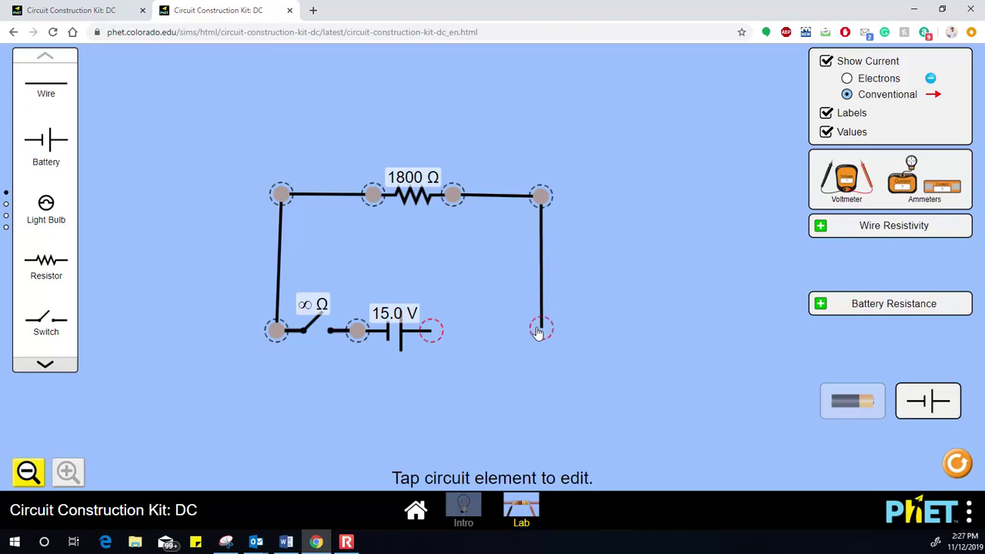
{"action": "left_click_drag", "start_coordinate": [48, 96], "coordinate": [454, 336]}
{"action": "left_click_drag", "start_coordinate": [543, 337], "coordinate": [540, 335]}
{"action": "left_click", "coordinate": [711, 234]}
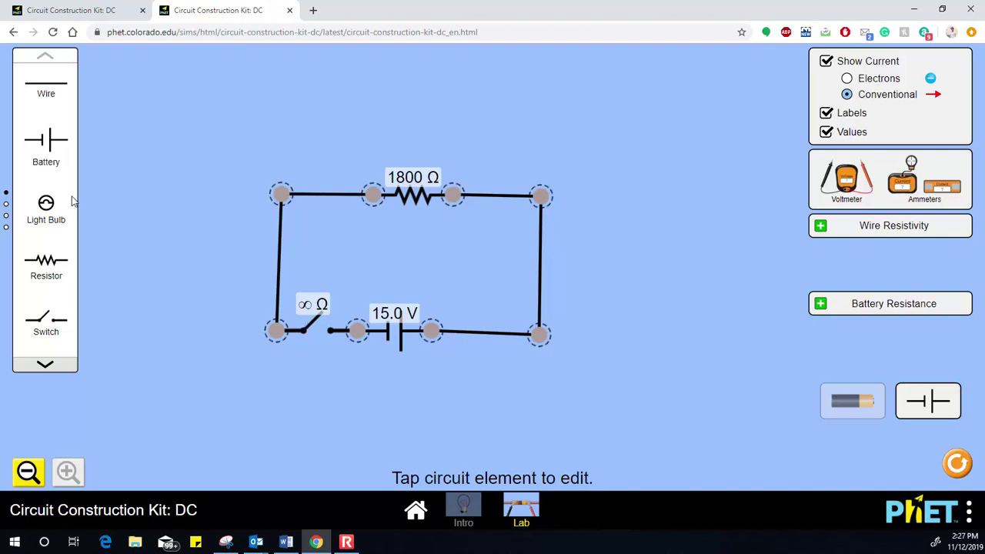
Review the Ohm's Law circuit diagram and the question 10 voltage and current table in Word, and return to the simulation.
{"action": "key", "text": "alt+Tab"}
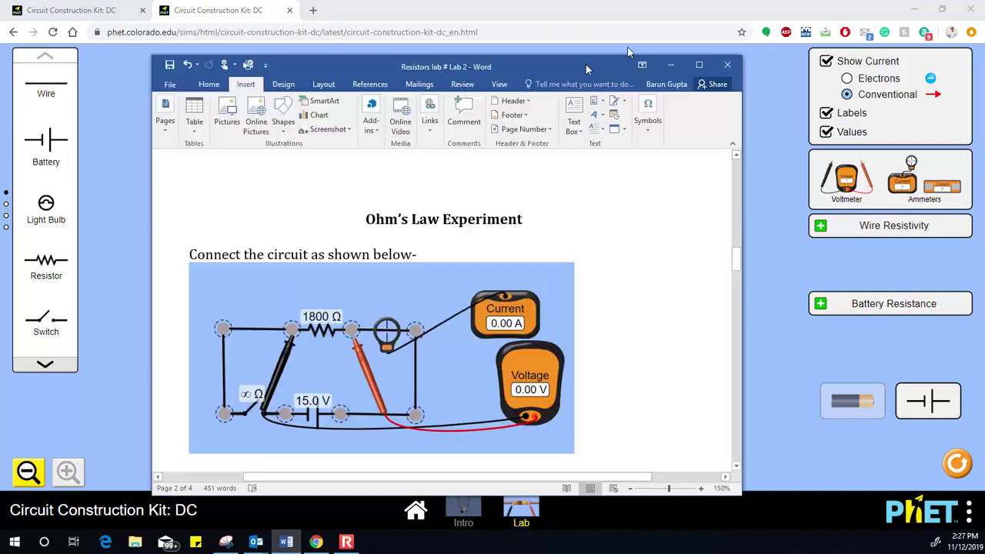
{"action": "double_click", "coordinate": [628, 49]}
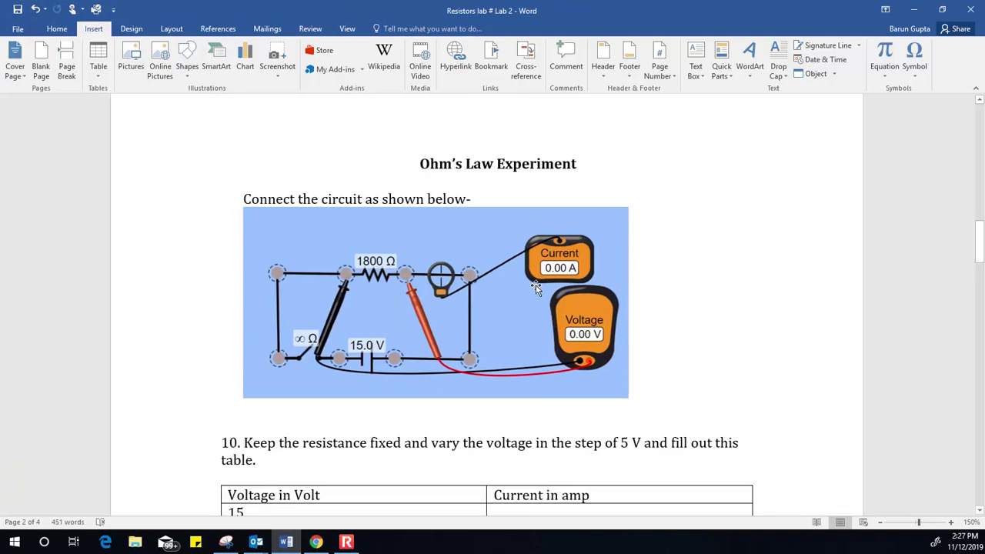
{"action": "scroll", "coordinate": [537, 285], "scroll_direction": "down", "scroll_amount": 3}
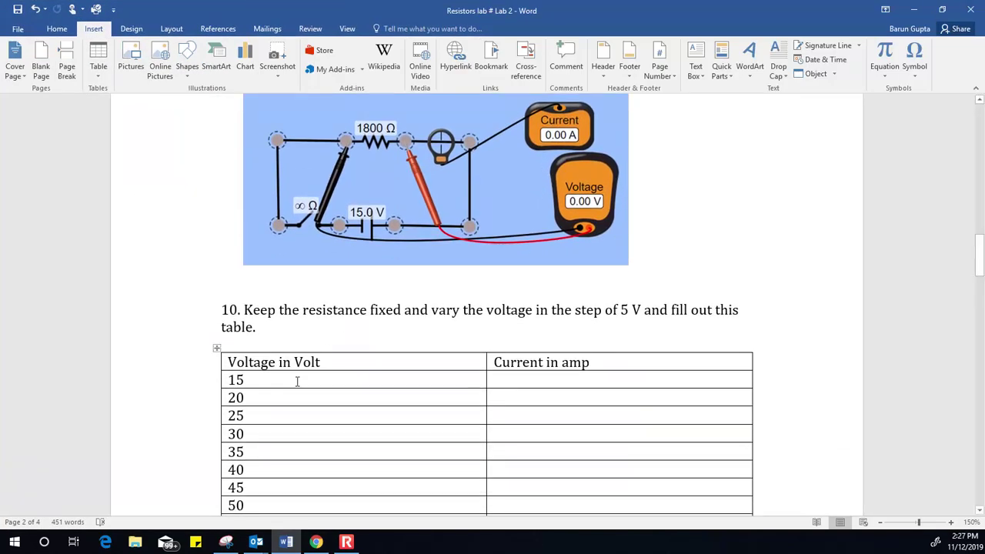
{"action": "scroll", "coordinate": [316, 365], "scroll_direction": "down", "scroll_amount": 3}
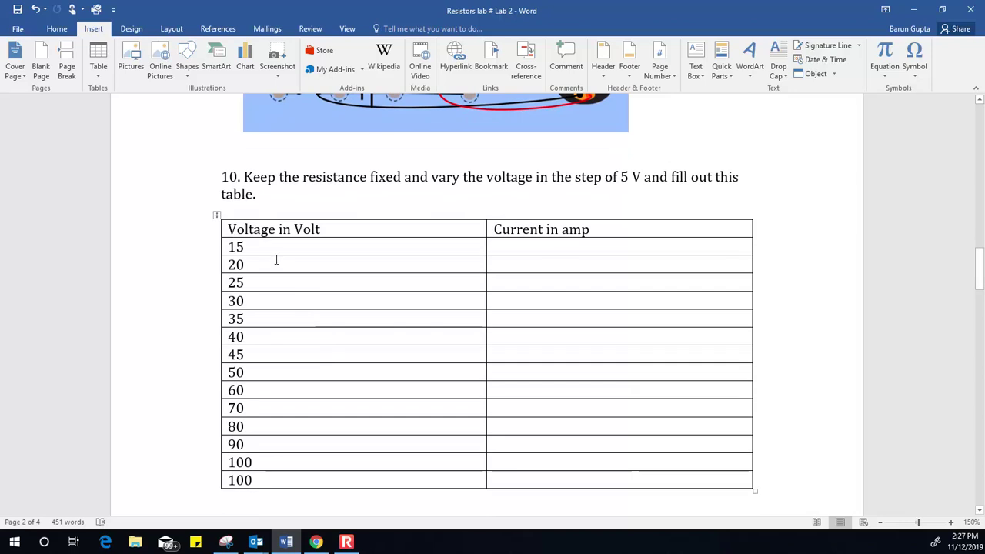
{"action": "left_click", "coordinate": [261, 247]}
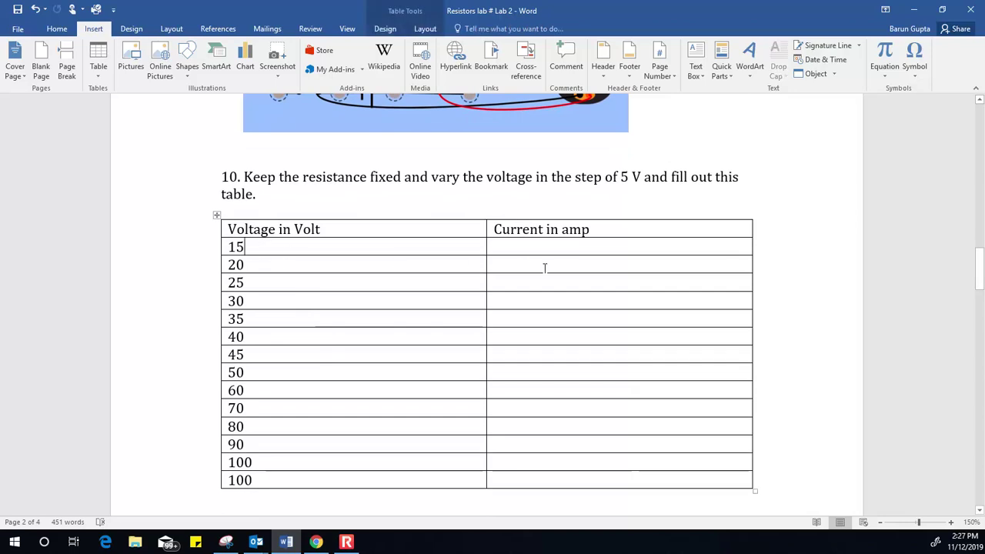
{"action": "left_click_drag", "start_coordinate": [285, 252], "coordinate": [320, 485]}
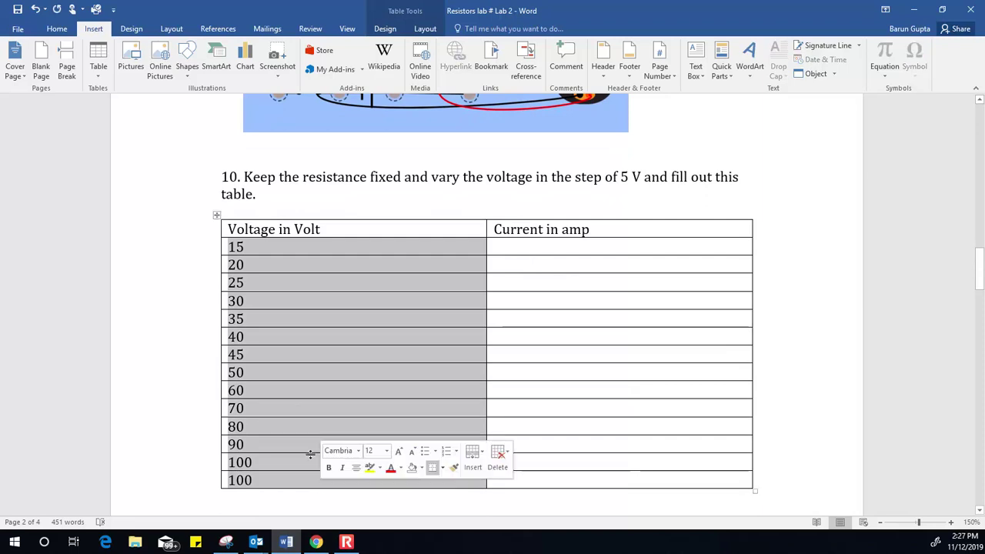
{"action": "left_click", "coordinate": [276, 248]}
{"action": "left_click", "coordinate": [265, 271]}
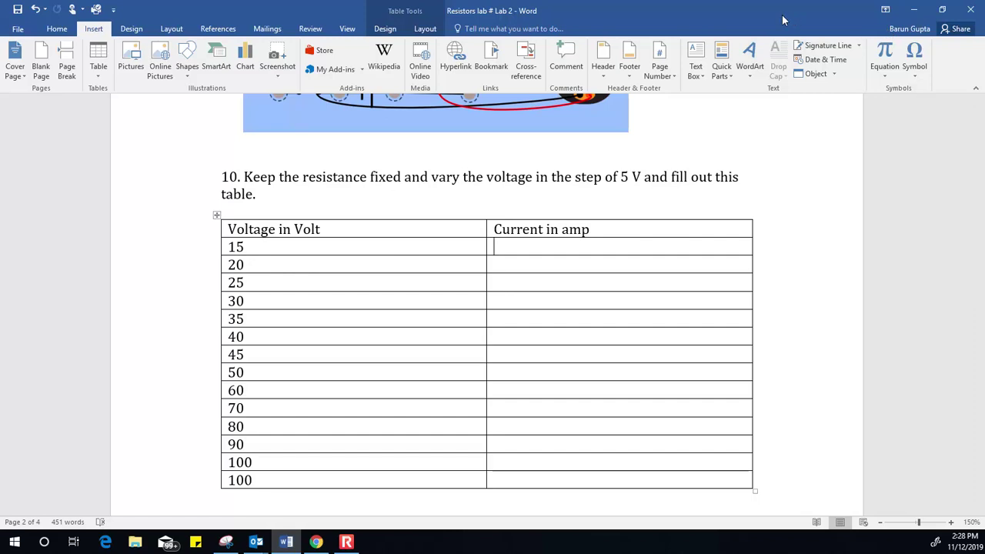
{"action": "left_click", "coordinate": [913, 10]}
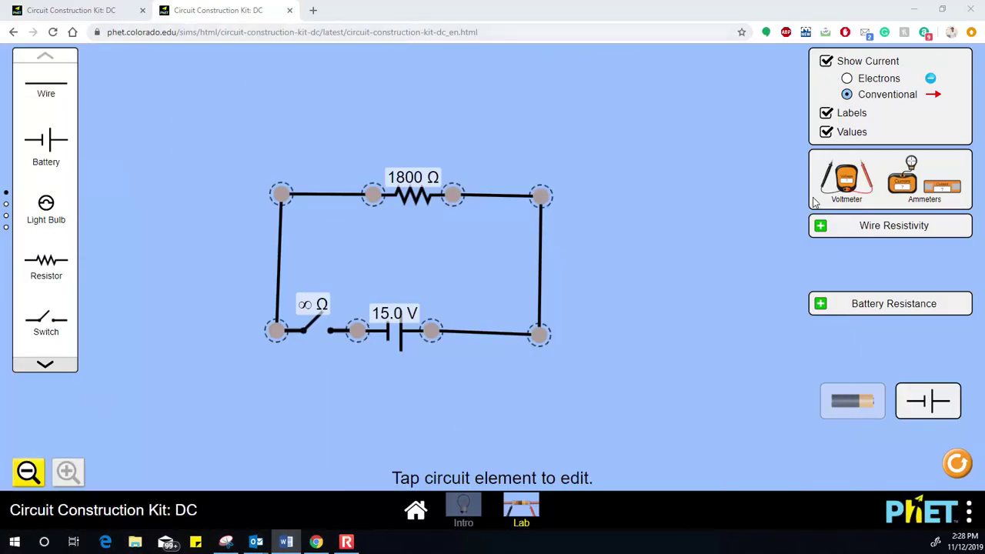
Place the probe ammeter beside the circuit with its probe on the vertical wire opposite the switch, and close the switch.
{"action": "left_click_drag", "start_coordinate": [899, 190], "coordinate": [681, 255]}
{"action": "left_click_drag", "start_coordinate": [700, 223], "coordinate": [537, 256]}
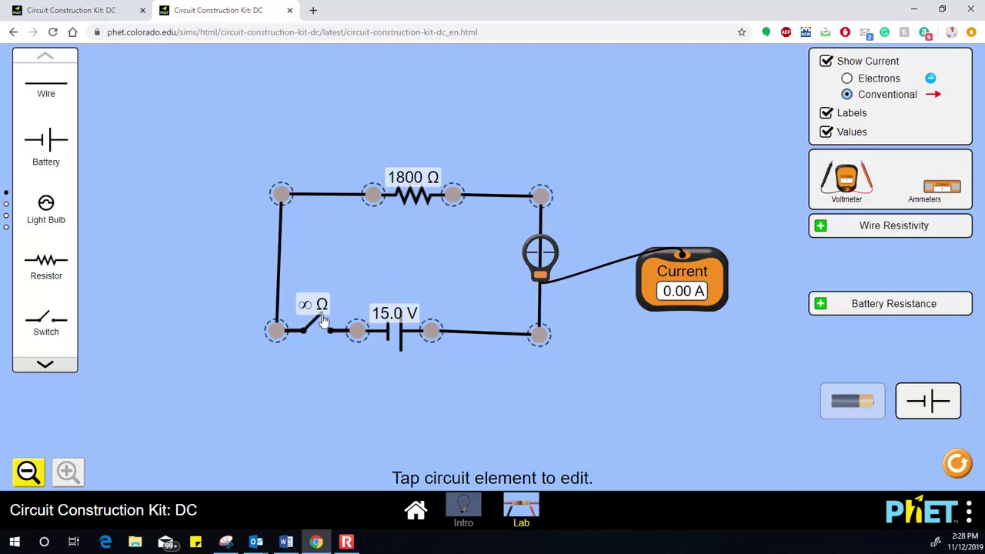
{"action": "left_click", "coordinate": [324, 320]}
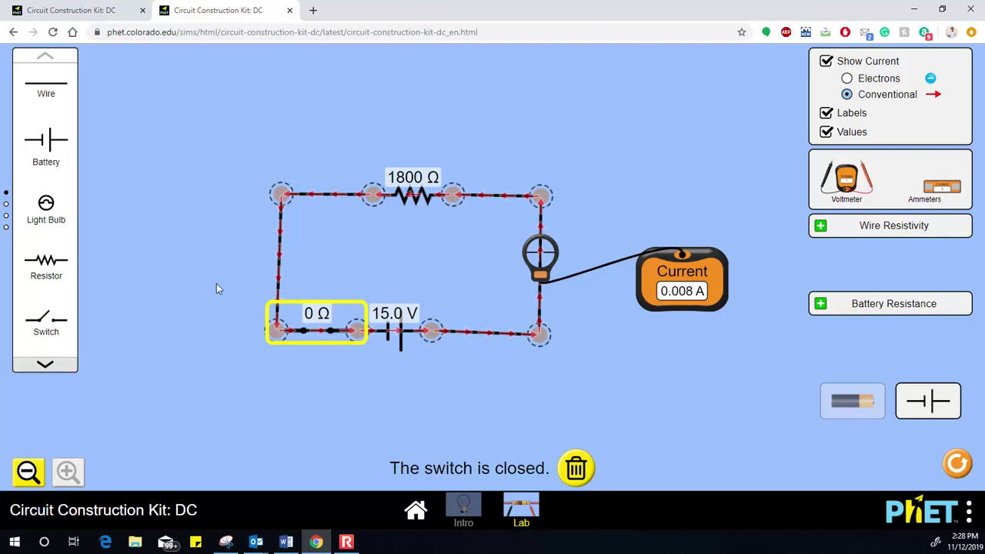
Switch to the Word document beside the ammeter and enter a current of 0.008 in the 15 V row of the table.
{"action": "key", "text": "alt+Tab"}
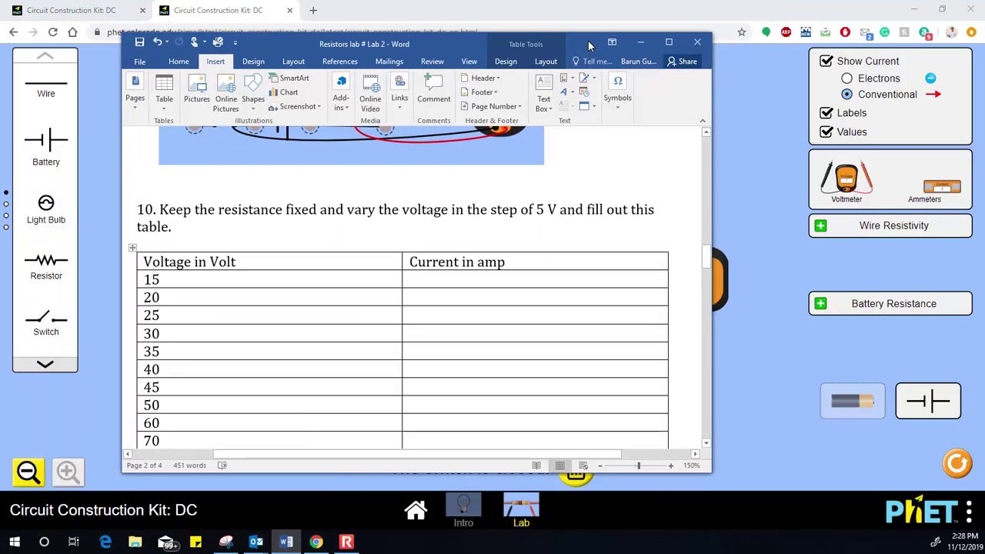
{"action": "left_click_drag", "start_coordinate": [587, 41], "coordinate": [524, 77]}
{"action": "left_click", "coordinate": [348, 316]}
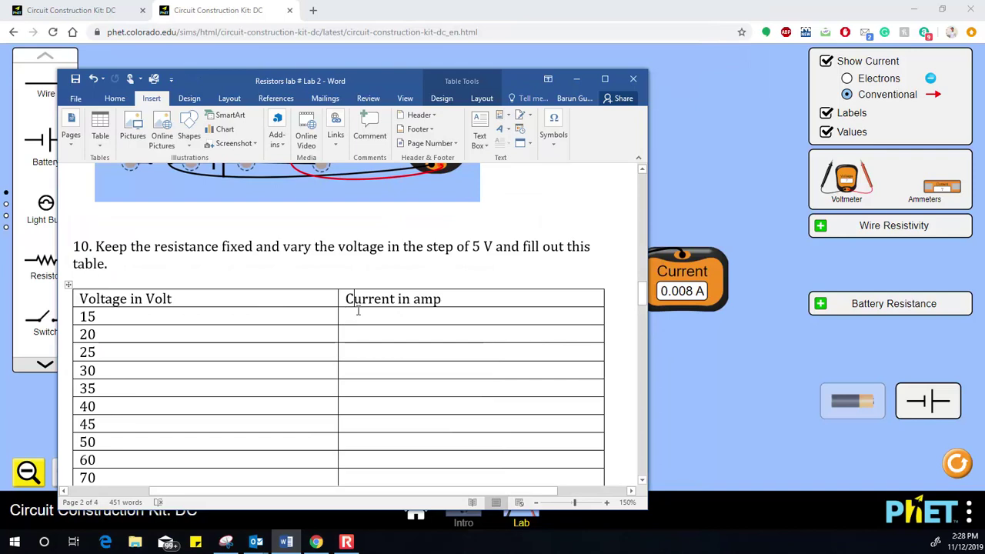
{"action": "type", "text": "0."}
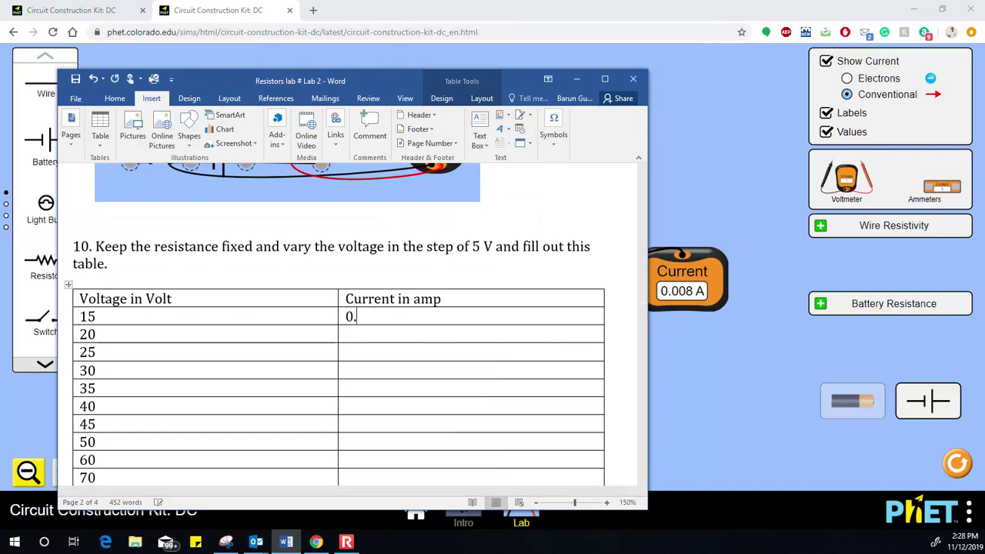
{"action": "type", "text": "008"}
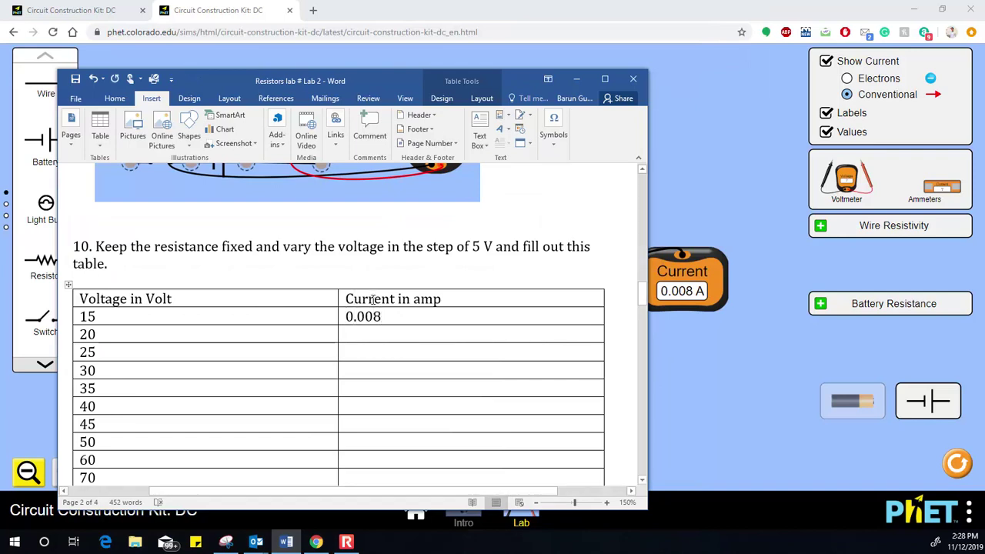
Return to the simulation and set the battery's voltage to 20 V.
{"action": "left_click_drag", "start_coordinate": [386, 70], "coordinate": [367, 126]}
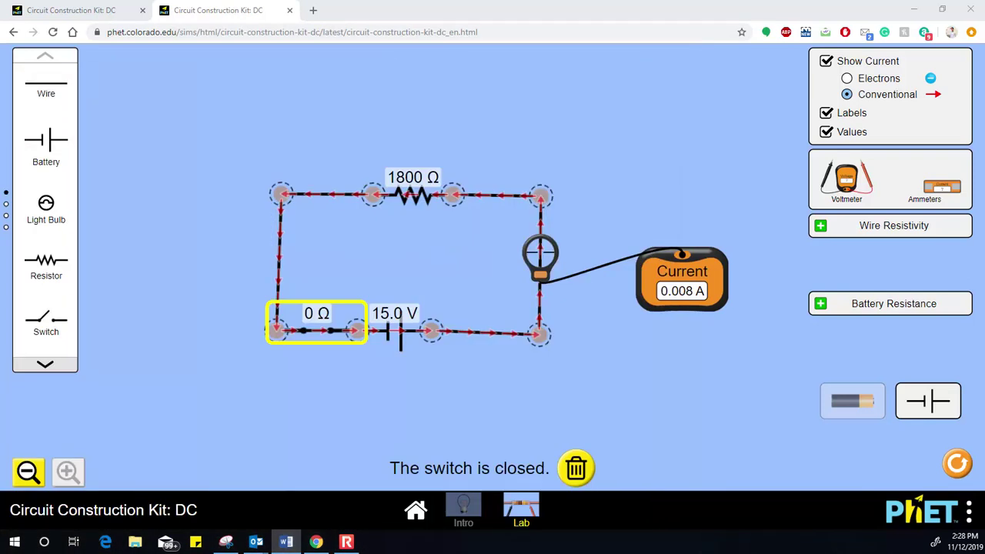
{"action": "left_click", "coordinate": [402, 343]}
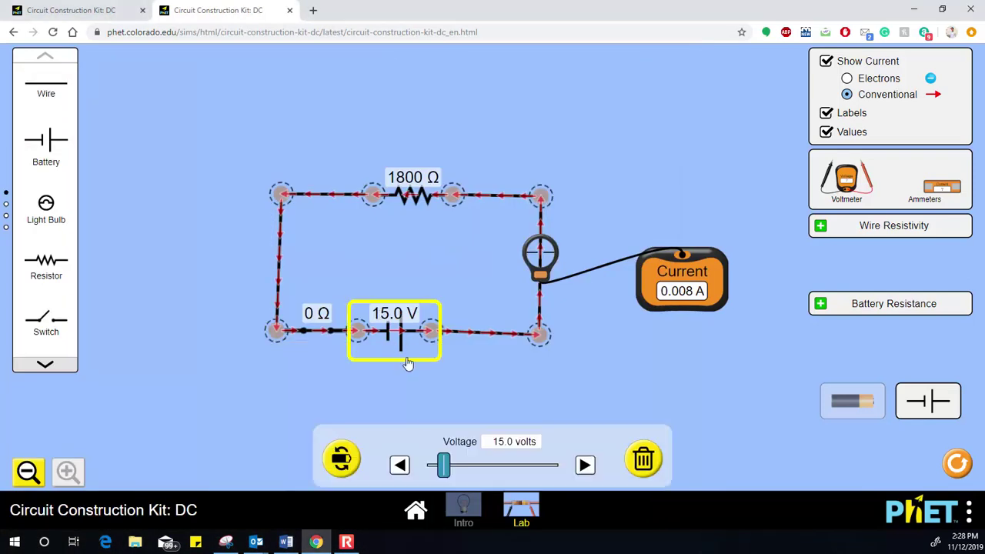
{"action": "left_click", "coordinate": [585, 466]}
{"action": "left_click_drag", "start_coordinate": [443, 478], "coordinate": [452, 477]}
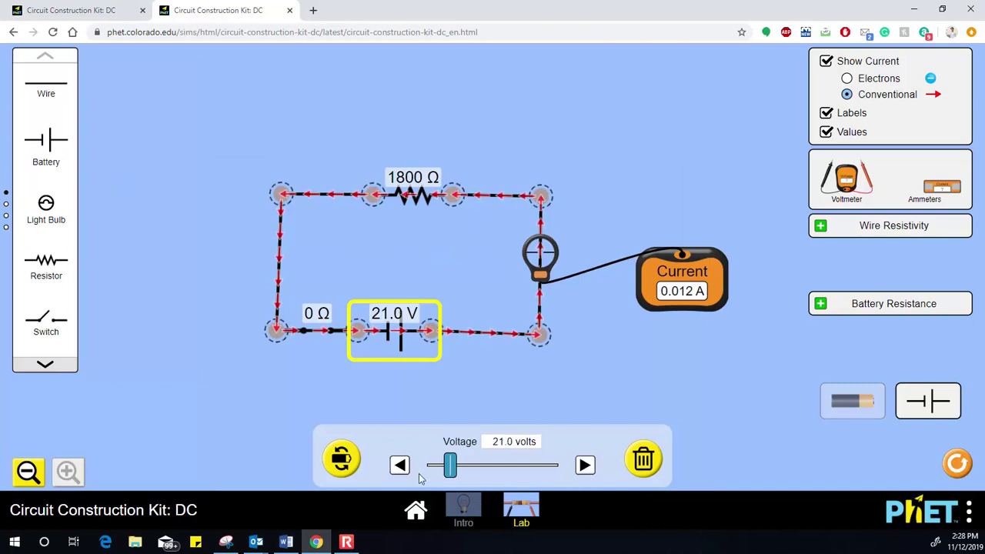
{"action": "left_click", "coordinate": [400, 467]}
{"action": "left_click", "coordinate": [399, 467]}
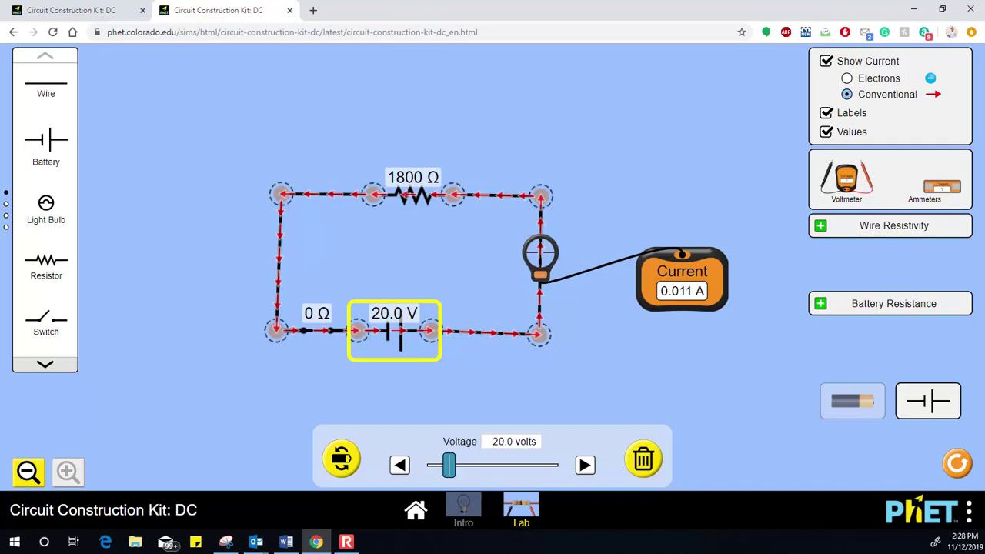
Move the ammeter clear of the Word window and enter a current of 0.011 in the 20 V row of the table.
{"action": "key", "text": "alt+Tab"}
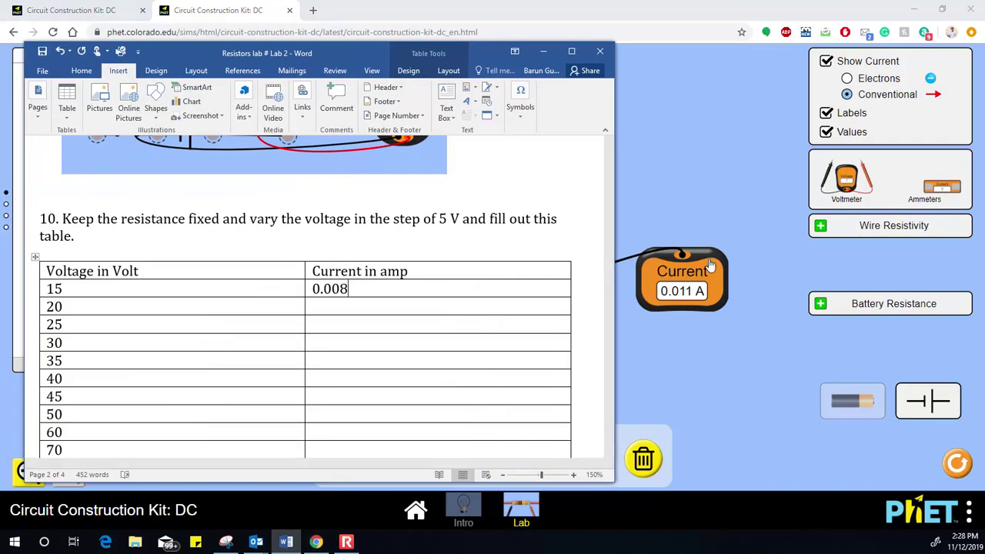
{"action": "left_click_drag", "start_coordinate": [706, 269], "coordinate": [760, 128]}
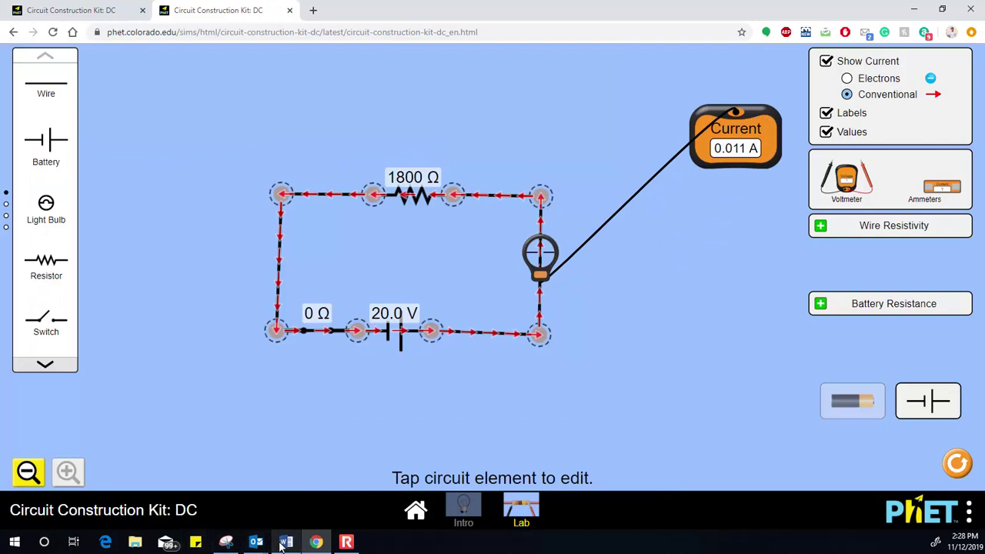
{"action": "left_click", "coordinate": [280, 545]}
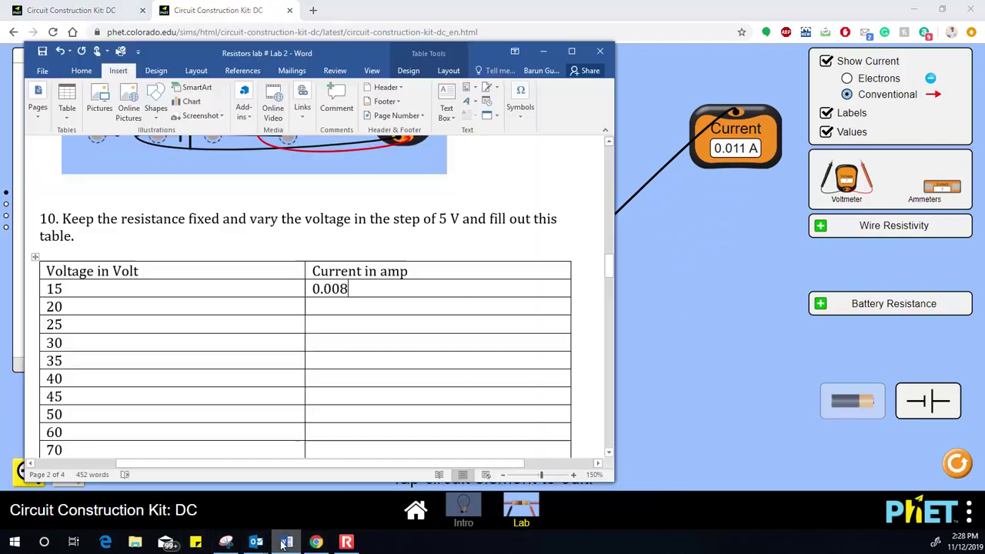
{"action": "left_click", "coordinate": [333, 305]}
{"action": "type", "text": "0.011"}
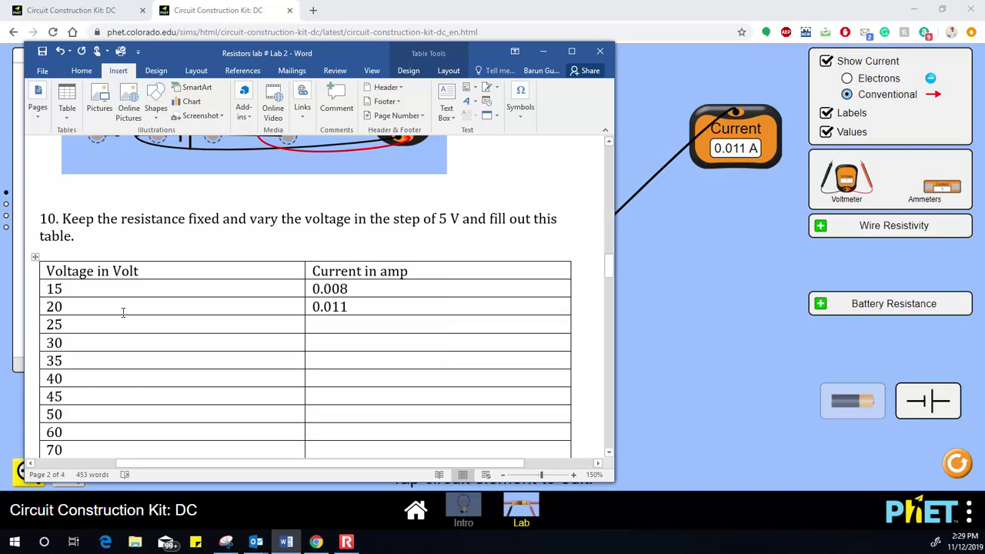
{"action": "scroll", "coordinate": [136, 330], "scroll_direction": "down", "scroll_amount": 5}
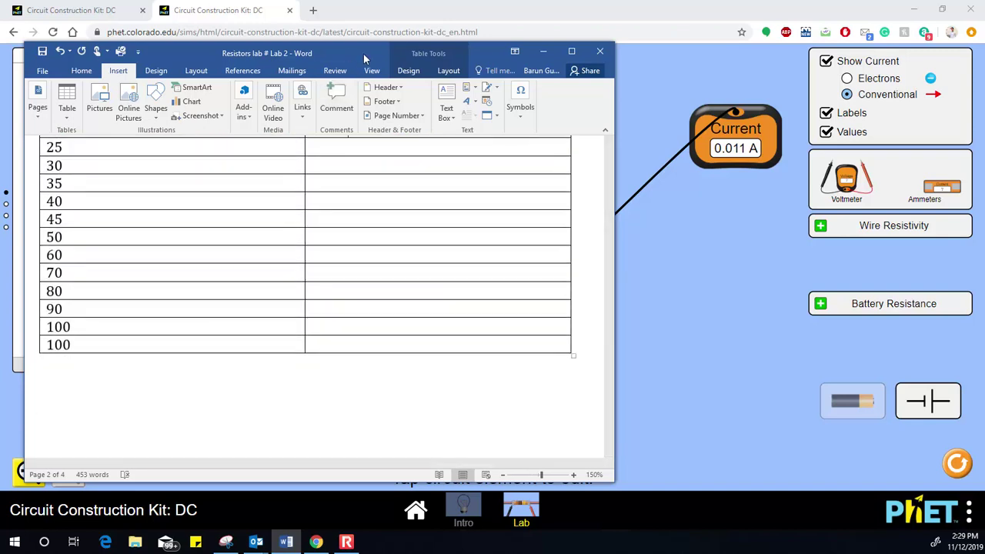
Return to the simulation and set the battery's voltage to 70 V.
{"action": "left_click", "coordinate": [286, 542]}
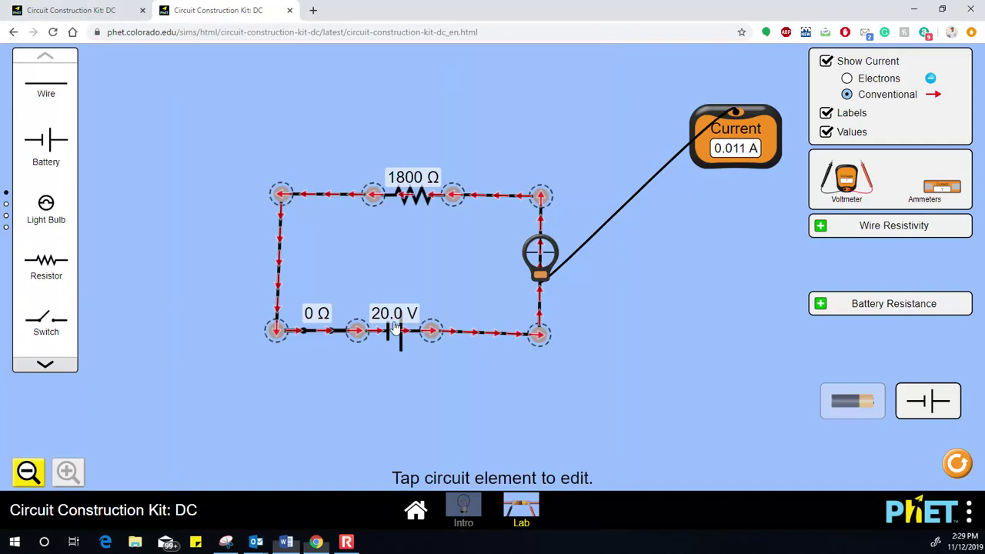
{"action": "left_click", "coordinate": [395, 331]}
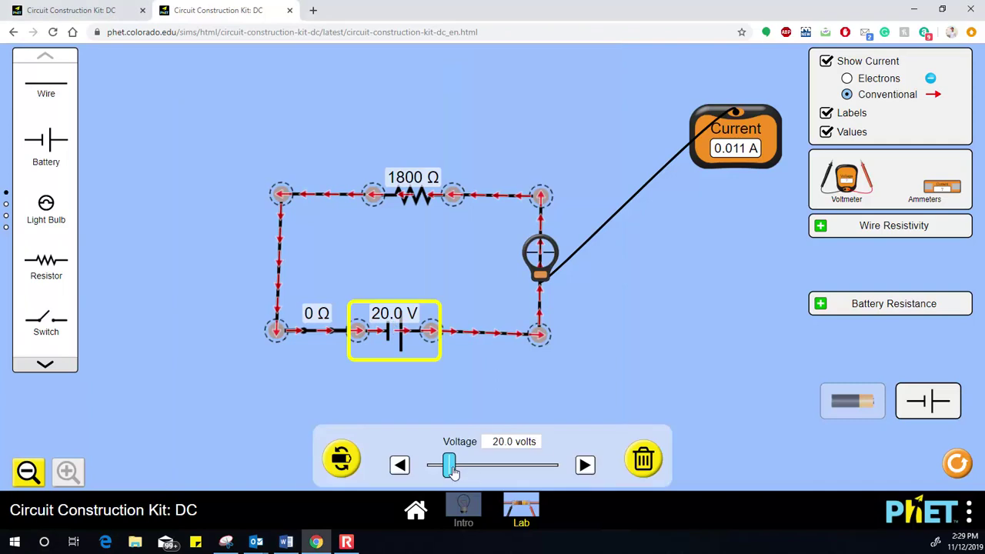
{"action": "left_click_drag", "start_coordinate": [449, 466], "coordinate": [501, 473]}
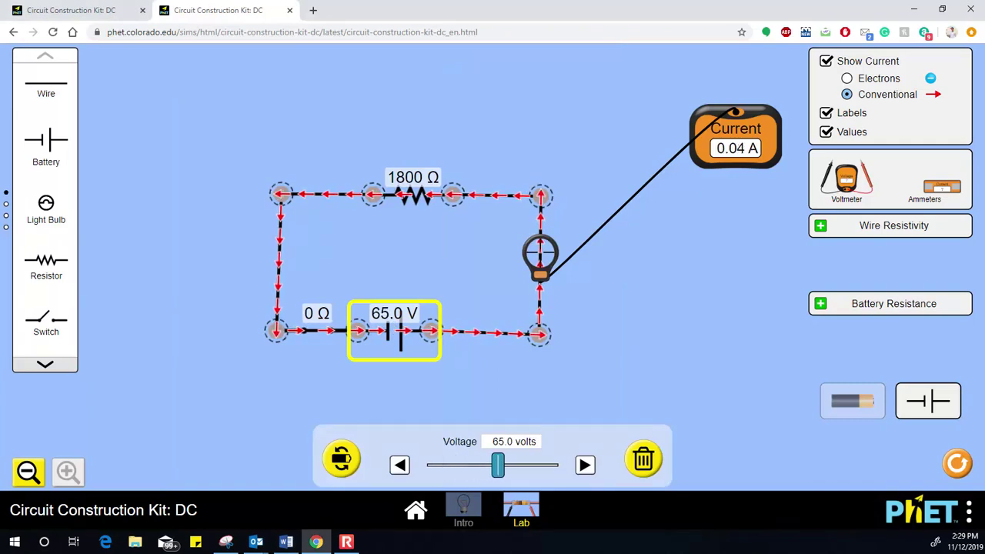
{"action": "left_click", "coordinate": [584, 465]}
{"action": "left_click", "coordinate": [585, 466]}
{"action": "left_click", "coordinate": [585, 466]}
{"action": "left_click_drag", "start_coordinate": [500, 473], "coordinate": [503, 473]}
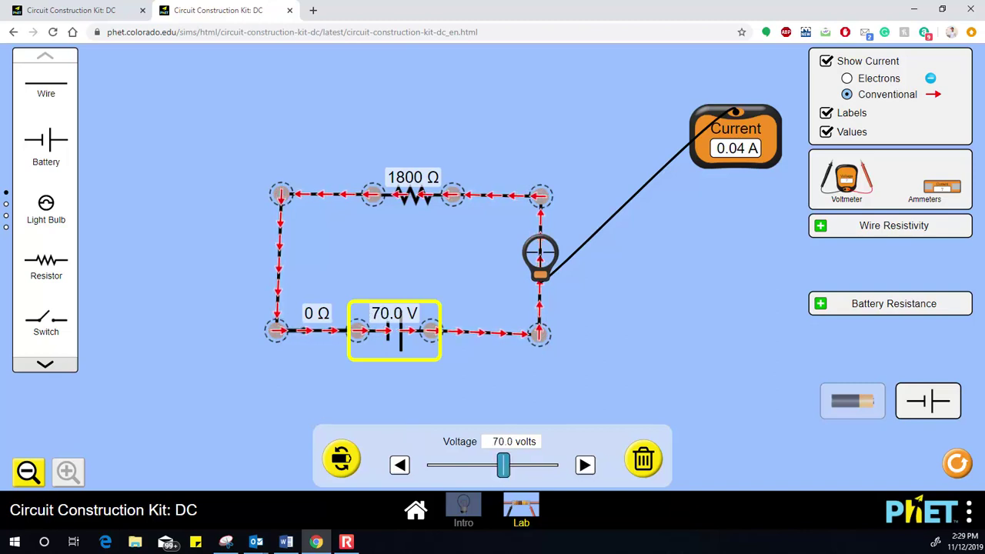
Check the ammeter, switch to the Word document and enter a current of 0.04 in the 70 V row of the table.
{"action": "key", "text": "alt+Tab"}
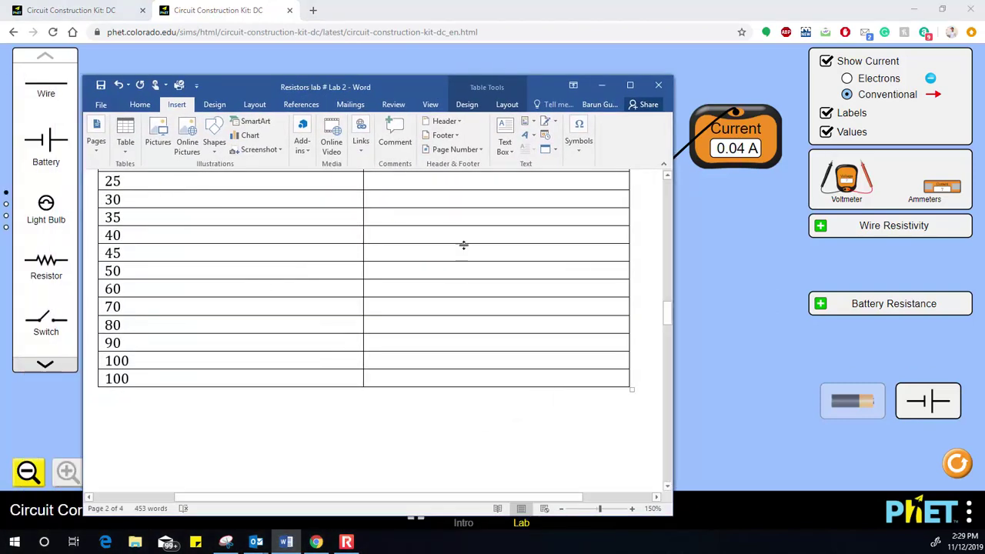
{"action": "left_click", "coordinate": [739, 148]}
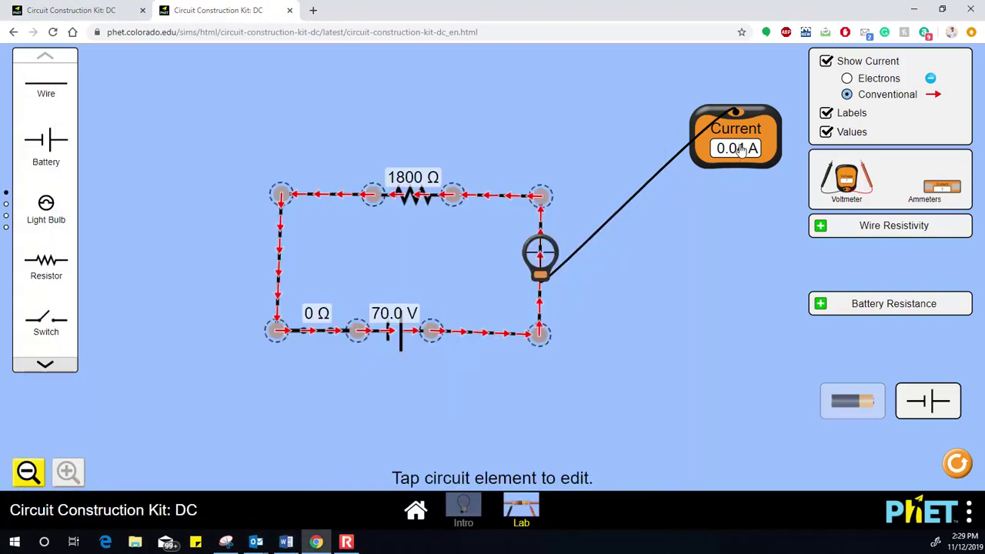
{"action": "left_click", "coordinate": [285, 542]}
{"action": "left_click", "coordinate": [430, 307]}
{"action": "type", "text": "0.04"}
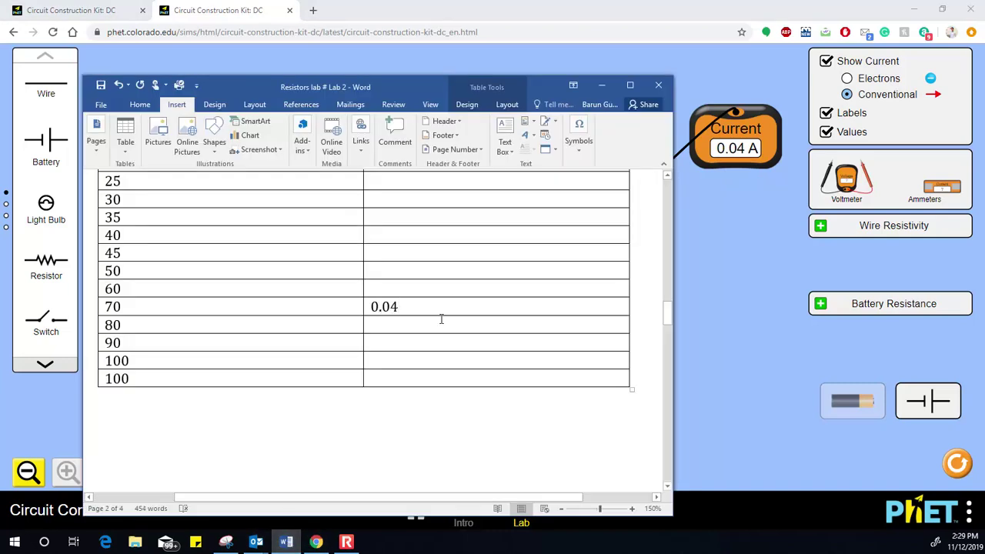
{"action": "scroll", "coordinate": [439, 308], "scroll_direction": "up", "scroll_amount": 3}
{"action": "scroll", "coordinate": [451, 292], "scroll_direction": "down", "scroll_amount": 3}
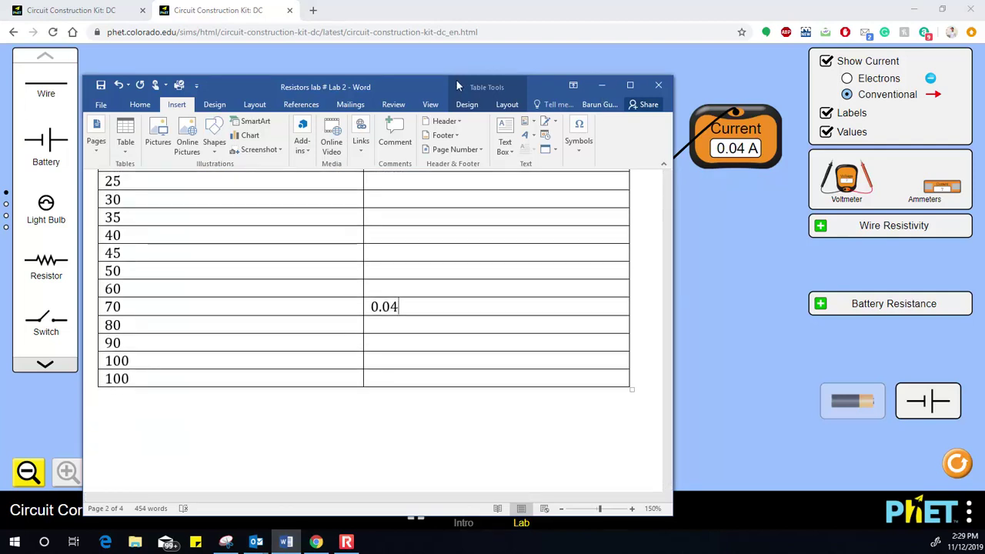
{"action": "scroll", "coordinate": [547, 146], "scroll_direction": "up", "scroll_amount": 1}
{"action": "scroll", "coordinate": [540, 257], "scroll_direction": "up", "scroll_amount": 3}
{"action": "scroll", "coordinate": [540, 262], "scroll_direction": "down", "scroll_amount": 2}
{"action": "scroll", "coordinate": [539, 264], "scroll_direction": "down", "scroll_amount": 3}
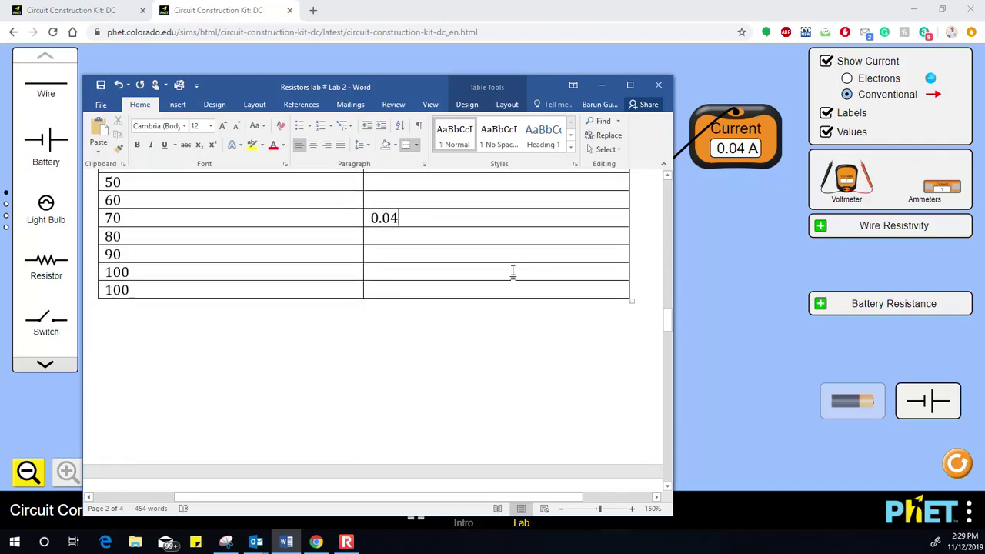
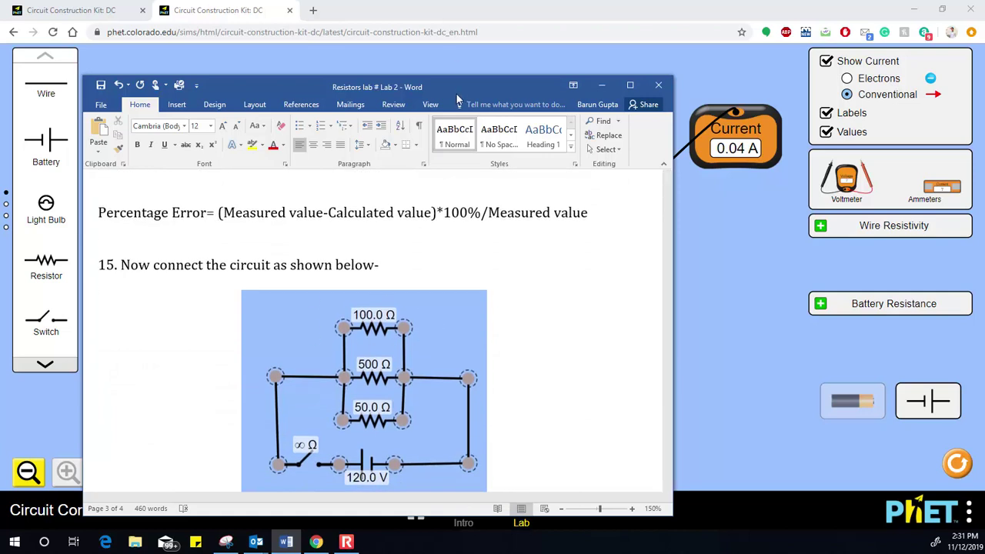
Move the Word window aside and add two loose resistors to the simulation, one above and one below the circuit's 1800 Ω resistor.
{"action": "left_click_drag", "start_coordinate": [458, 91], "coordinate": [507, 68]}
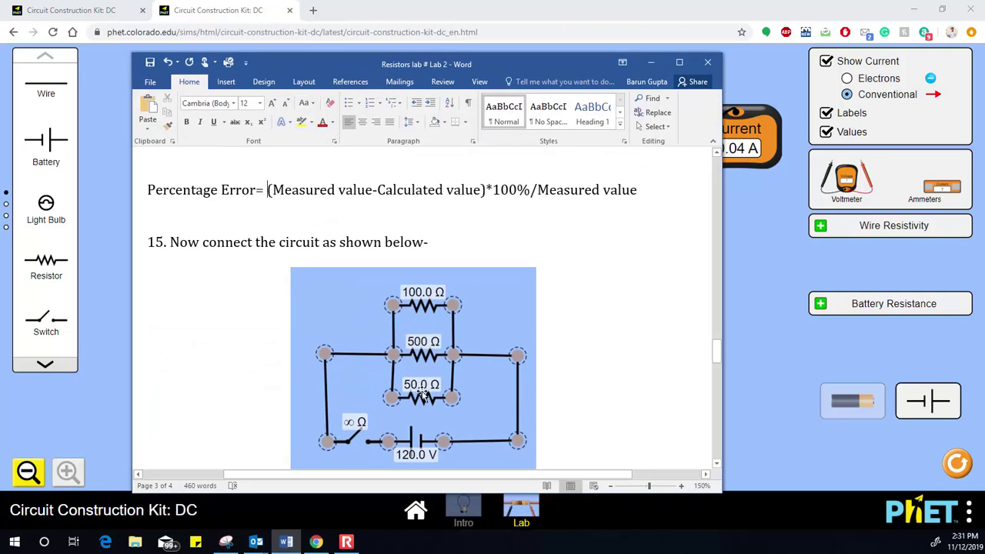
{"action": "left_click_drag", "start_coordinate": [497, 80], "coordinate": [874, 74]}
{"action": "left_click_drag", "start_coordinate": [47, 269], "coordinate": [416, 125]}
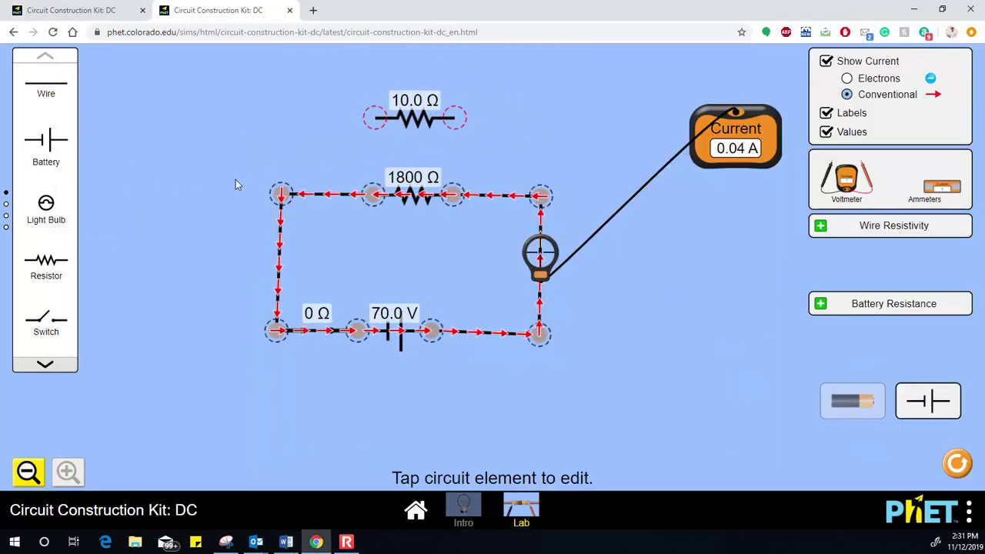
{"action": "left_click_drag", "start_coordinate": [48, 268], "coordinate": [416, 266]}
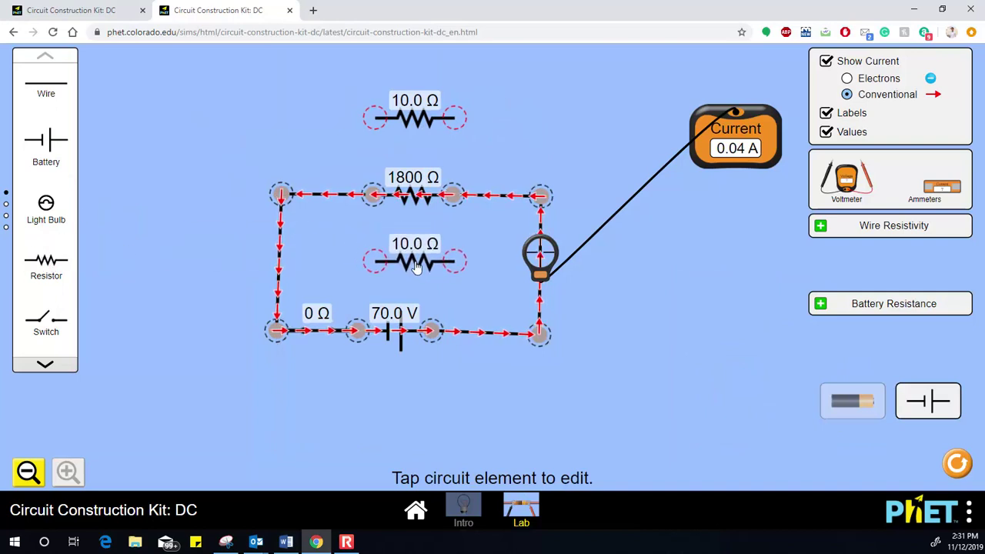
Consult the step 15 circuit diagram in Word and set the upper loose resistor's resistance to 100 Ω.
{"action": "left_click", "coordinate": [286, 541]}
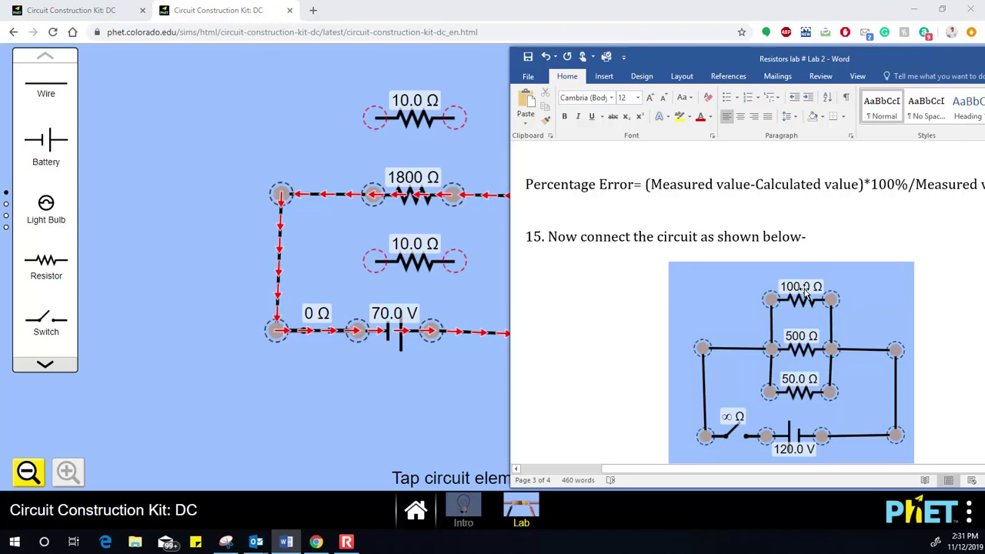
{"action": "left_click", "coordinate": [413, 119]}
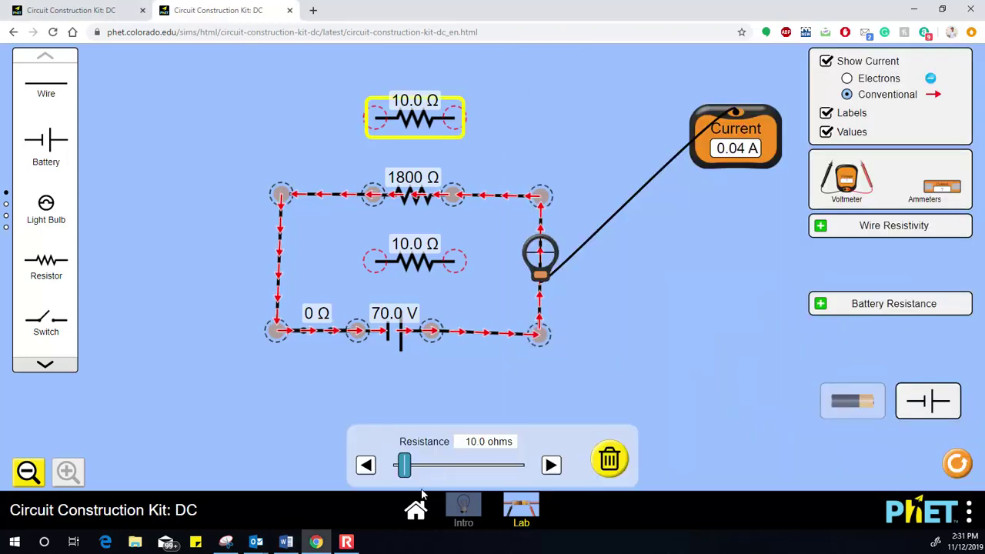
{"action": "left_click_drag", "start_coordinate": [406, 471], "coordinate": [510, 473]}
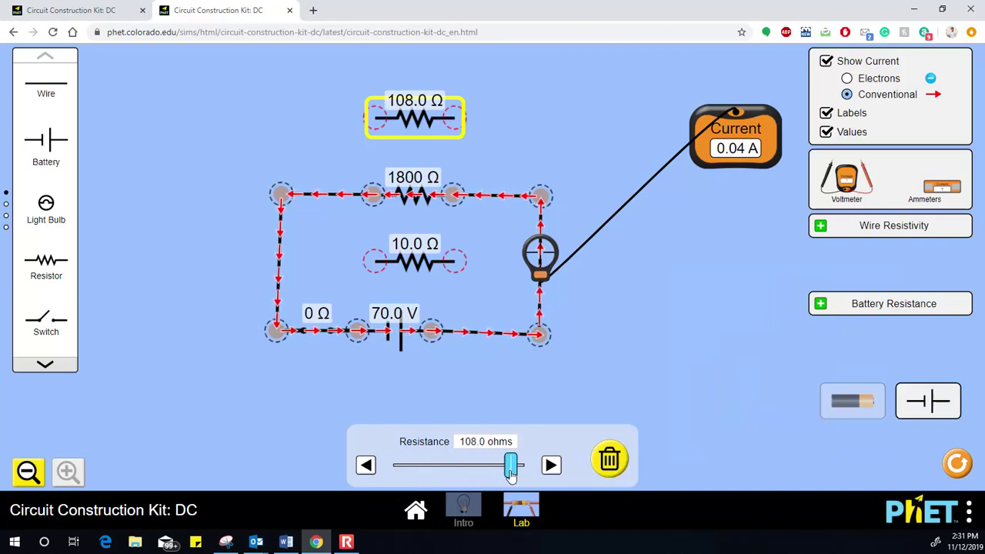
{"action": "left_click", "coordinate": [364, 466]}
{"action": "left_click_drag", "start_coordinate": [505, 475], "coordinate": [500, 476]}
{"action": "left_click", "coordinate": [622, 279]}
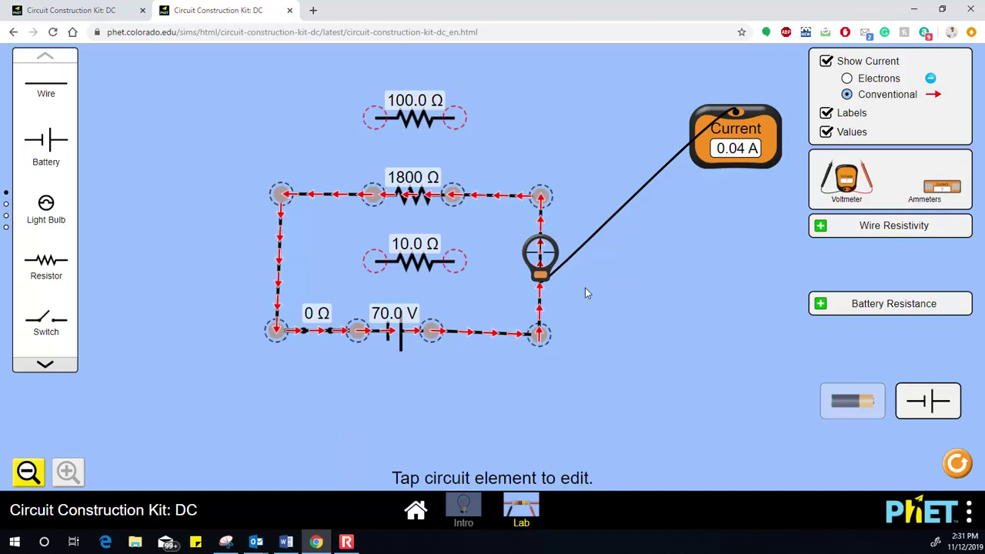
Check the diagram again and set the resistance of the middle resistor, already wired into the circuit, to 500 Ω.
{"action": "left_click", "coordinate": [285, 542]}
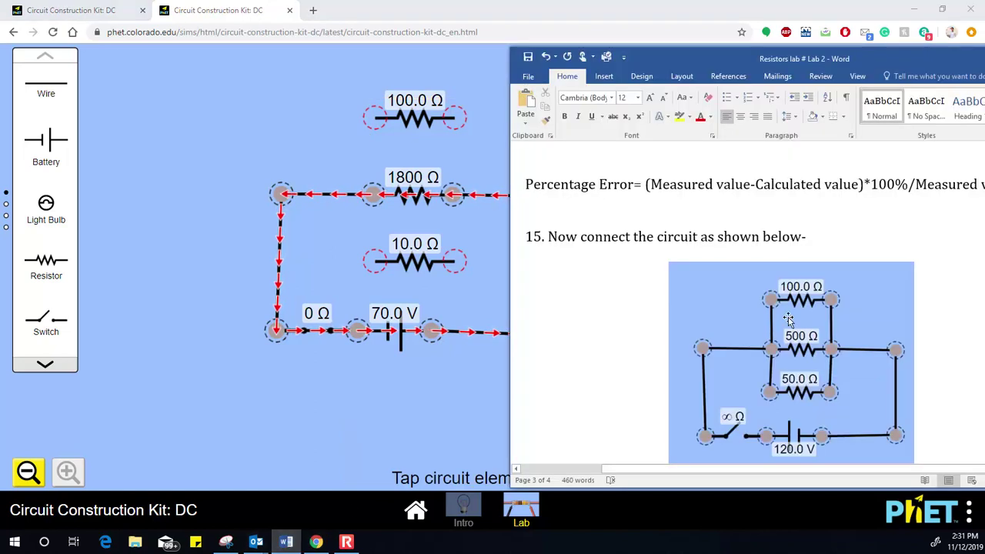
{"action": "left_click", "coordinate": [412, 190]}
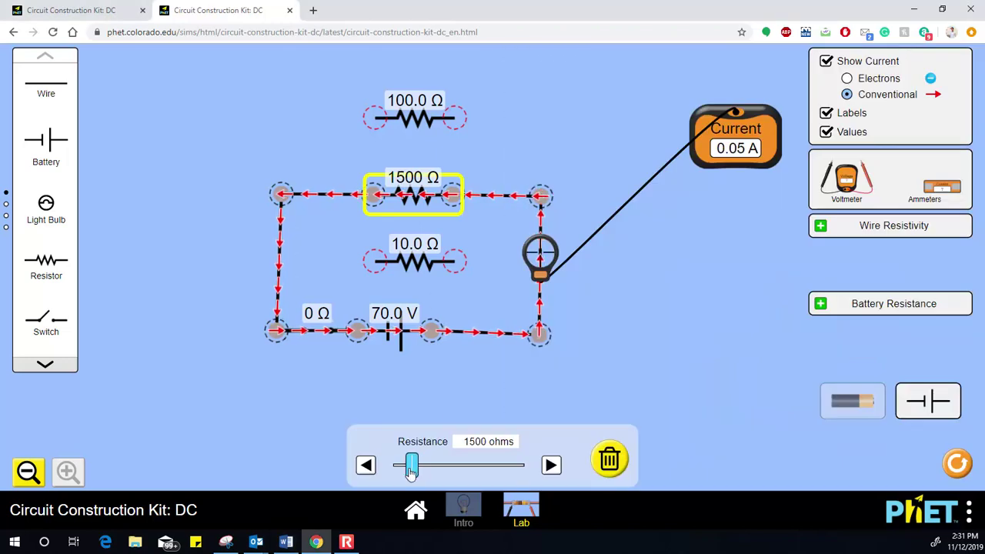
{"action": "left_click_drag", "start_coordinate": [408, 472], "coordinate": [398, 472]}
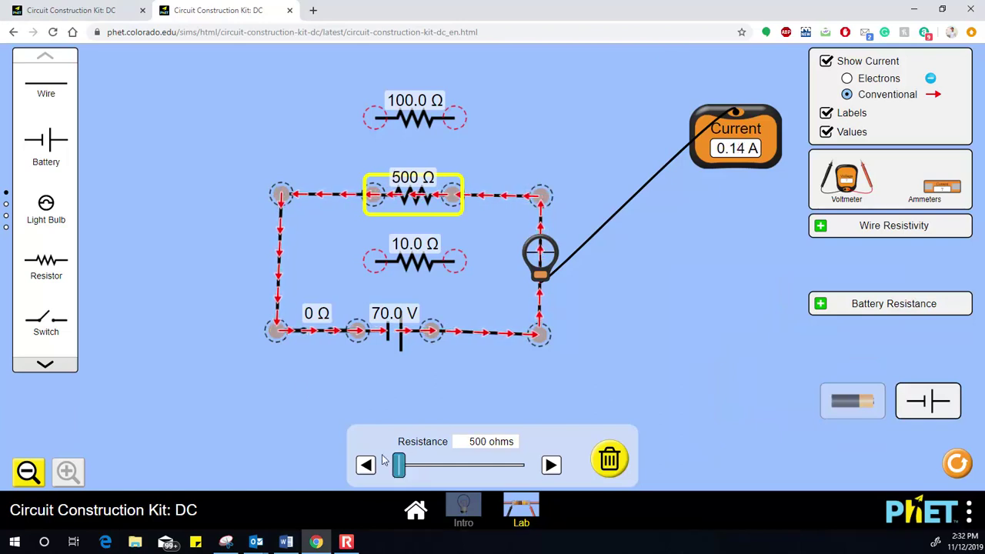
{"action": "left_click", "coordinate": [323, 346]}
Set the resistance of the loose resistor below the 500 Ω one to 50 Ω.
{"action": "left_click", "coordinate": [416, 262]}
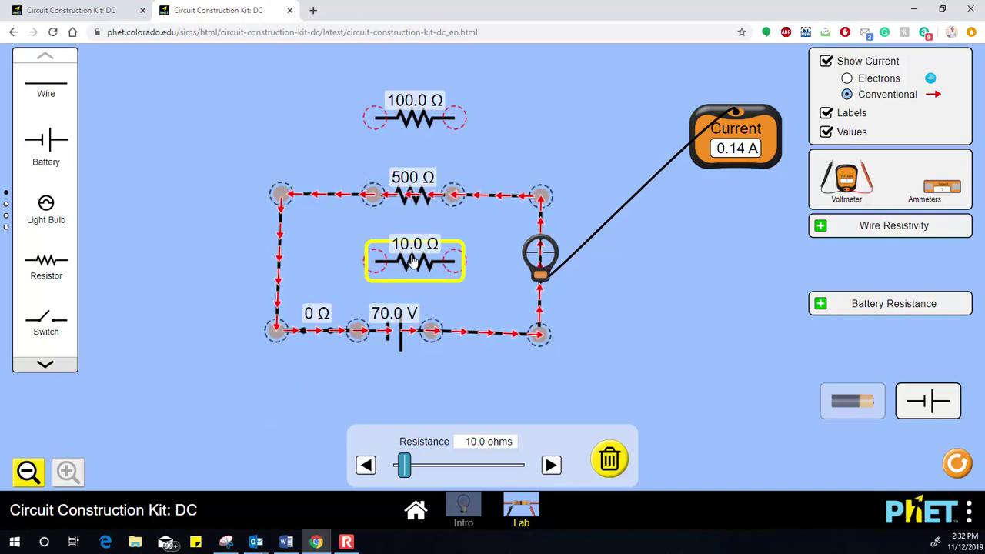
{"action": "left_click_drag", "start_coordinate": [404, 467], "coordinate": [446, 473]}
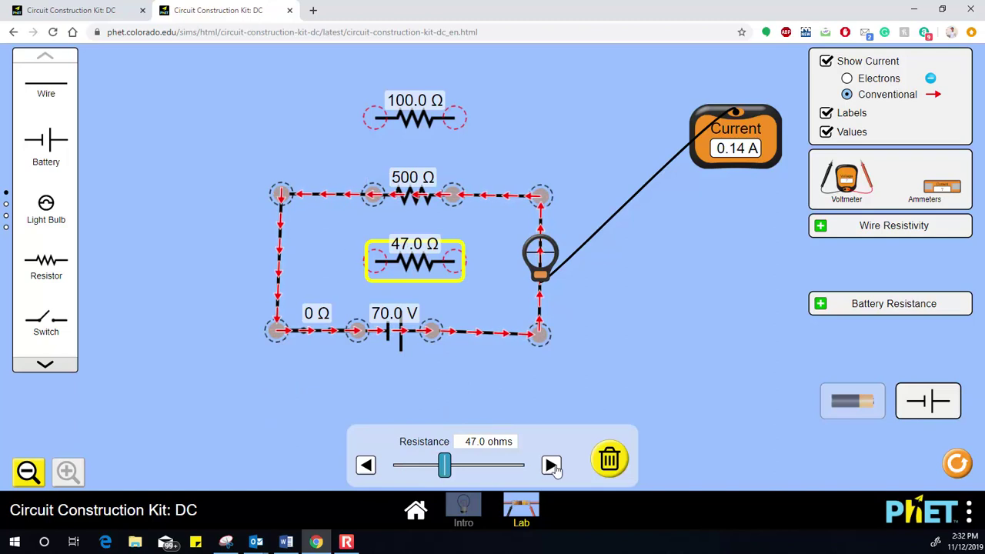
{"action": "left_click", "coordinate": [551, 465]}
{"action": "left_click", "coordinate": [552, 465]}
{"action": "left_click", "coordinate": [552, 466]}
{"action": "left_click", "coordinate": [552, 465]}
{"action": "left_click", "coordinate": [551, 466]}
{"action": "left_click", "coordinate": [551, 465]}
{"action": "left_click", "coordinate": [552, 465]}
{"action": "left_click", "coordinate": [551, 465]}
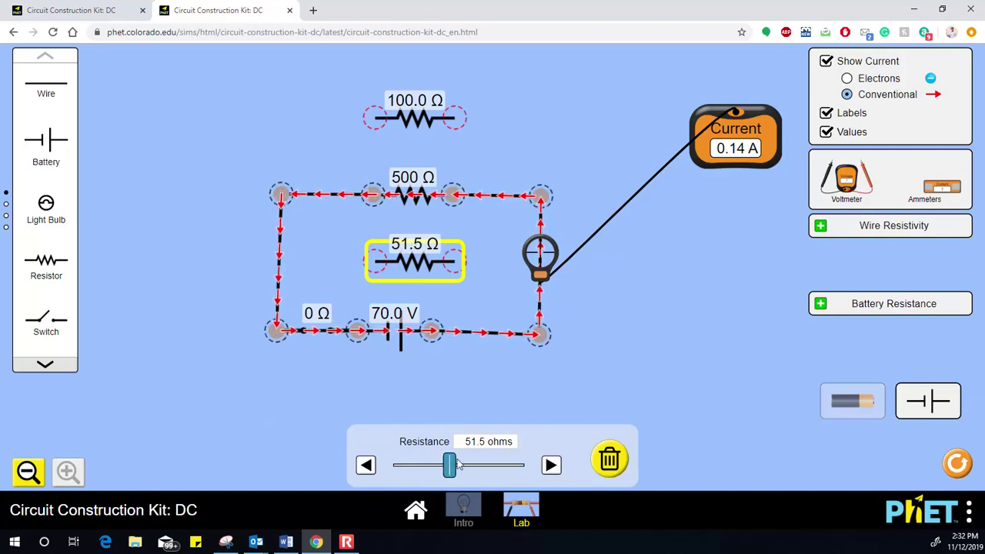
{"action": "left_click", "coordinate": [367, 464]}
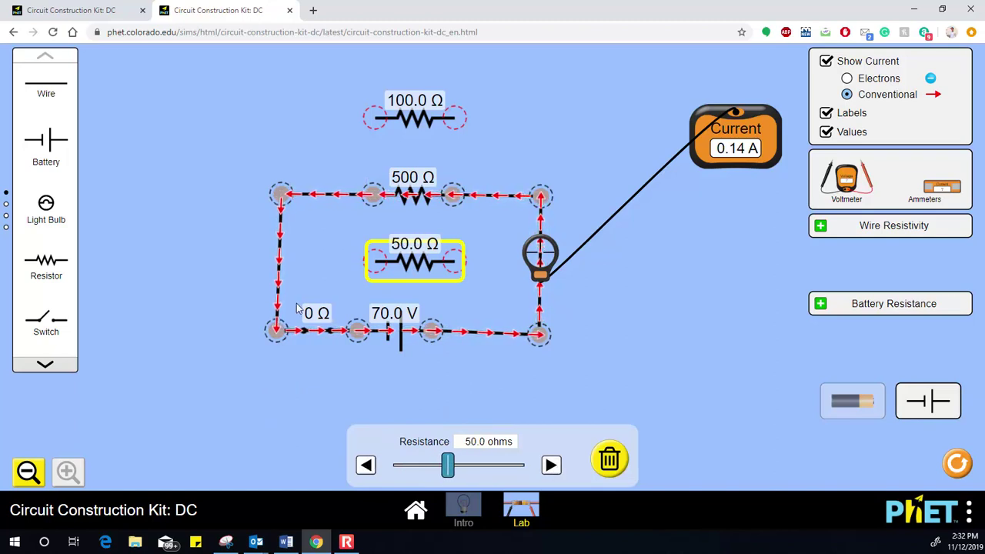
{"action": "left_click", "coordinate": [693, 394]}
Wire the left ends of the 100 Ω and 50 Ω resistors to the left junction of the 500 Ω resistor.
{"action": "left_click_drag", "start_coordinate": [46, 91], "coordinate": [359, 196]}
{"action": "left_click_drag", "start_coordinate": [49, 93], "coordinate": [260, 198]}
{"action": "left_click_drag", "start_coordinate": [331, 219], "coordinate": [299, 224]}
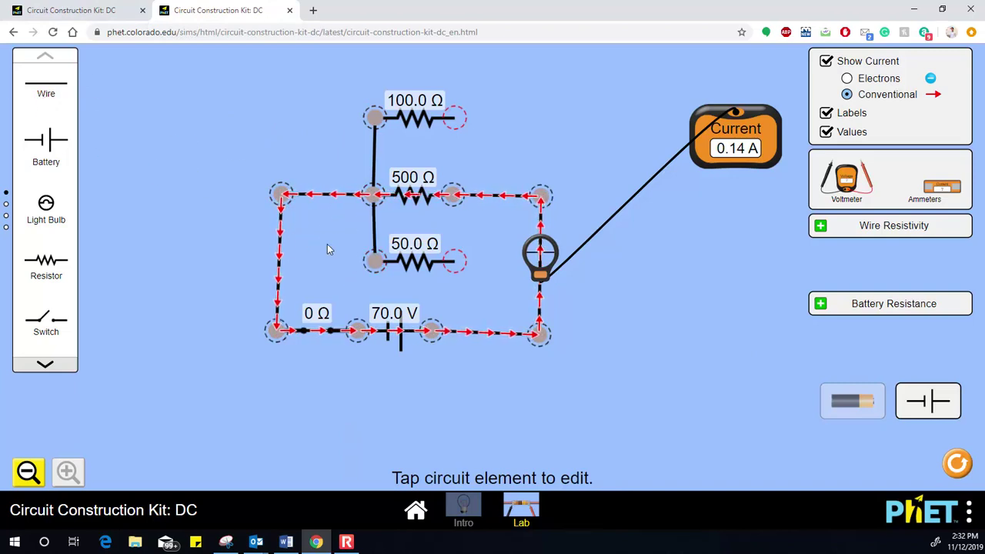
Wire the right ends of the 100 Ω and 50 Ω resistors to the 500 Ω resistor's right junction, and open the switch.
{"action": "left_click_drag", "start_coordinate": [59, 92], "coordinate": [454, 193]}
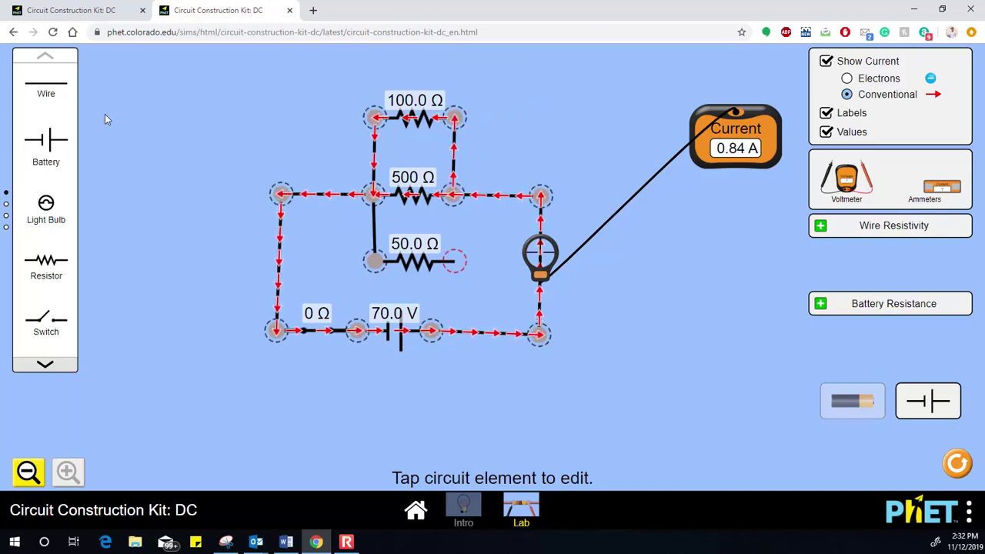
{"action": "left_click", "coordinate": [305, 332]}
{"action": "left_click_drag", "start_coordinate": [44, 85], "coordinate": [460, 263]}
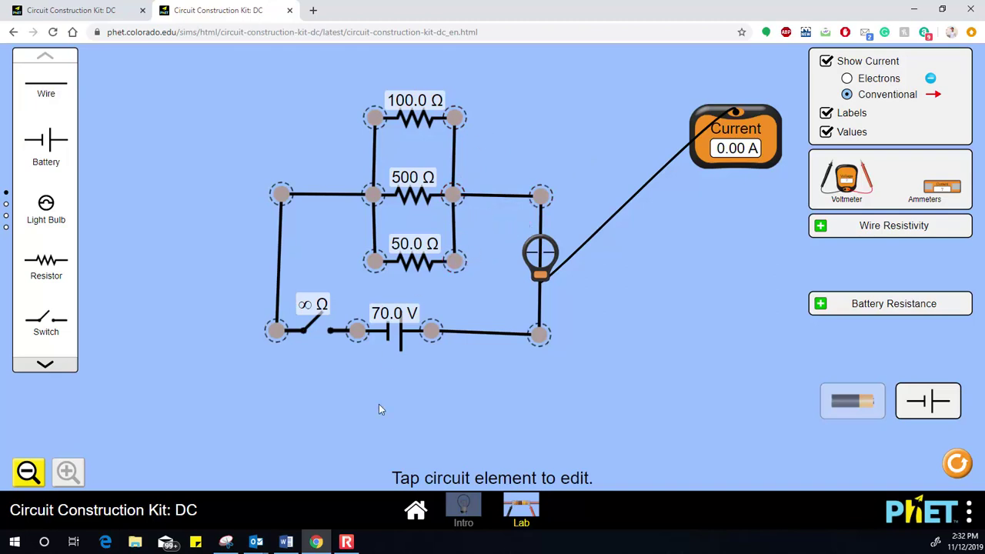
Compare the circuit with the step 15 diagram in Word and set the battery's voltage to 120 V in the simulation.
{"action": "left_click", "coordinate": [286, 541]}
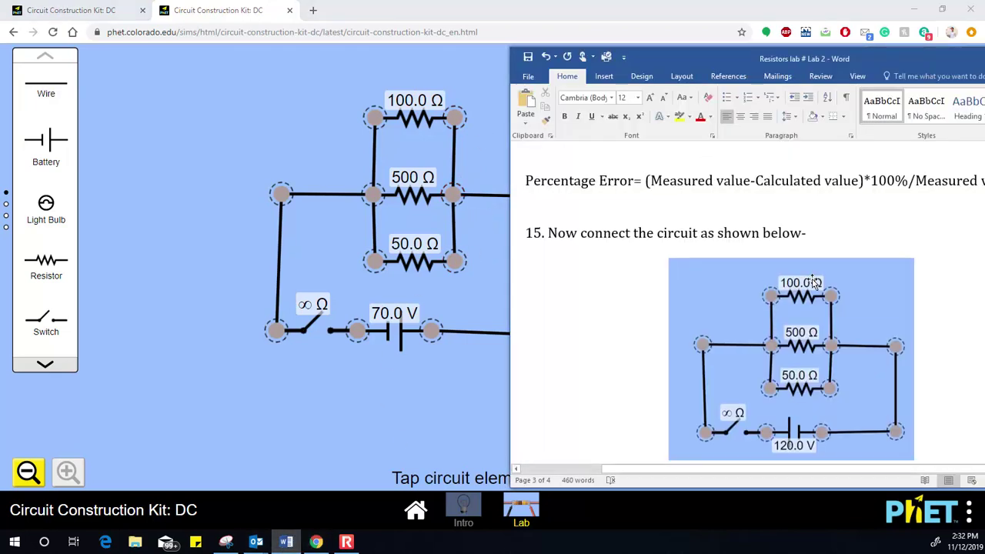
{"action": "scroll", "coordinate": [813, 282], "scroll_direction": "down", "scroll_amount": 2}
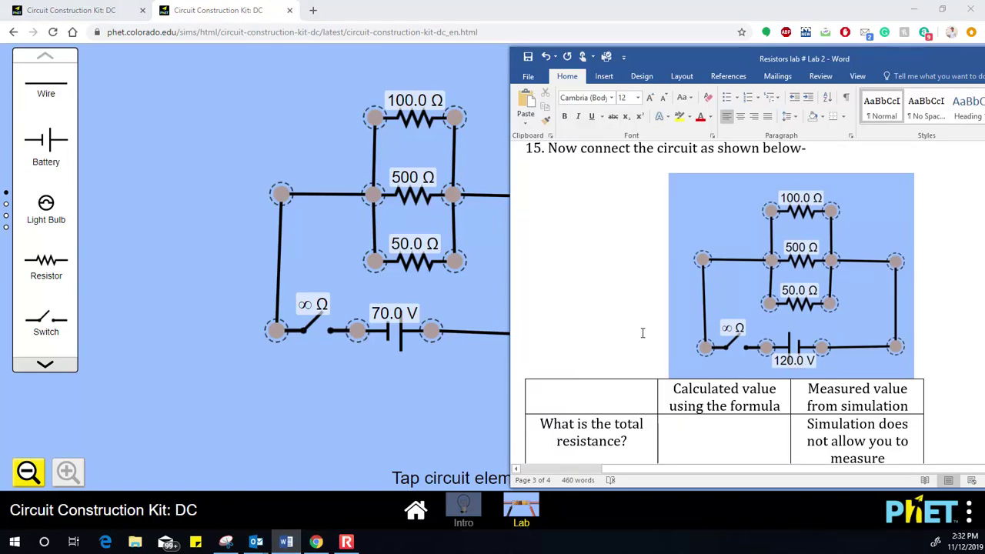
{"action": "scroll", "coordinate": [642, 333], "scroll_direction": "down", "scroll_amount": 1}
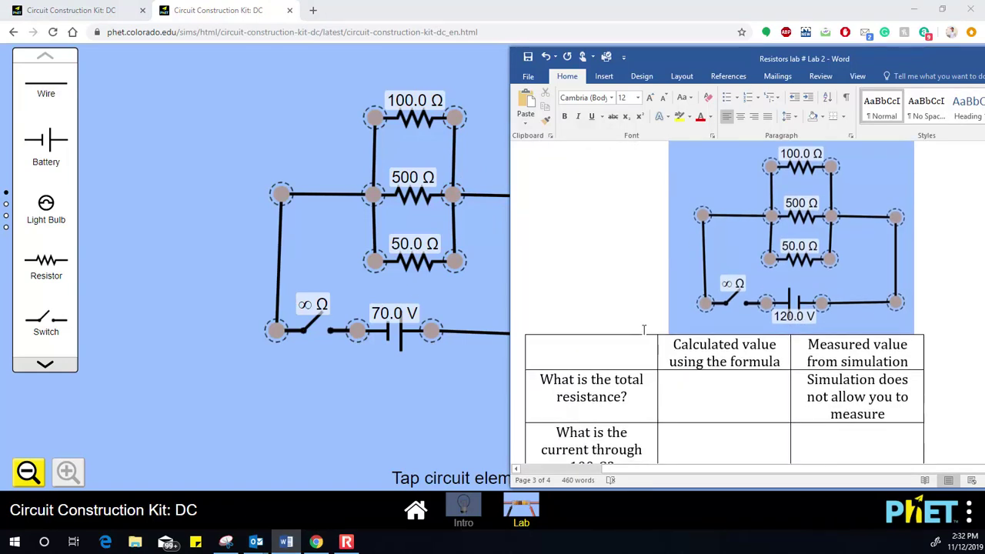
{"action": "left_click", "coordinate": [394, 346]}
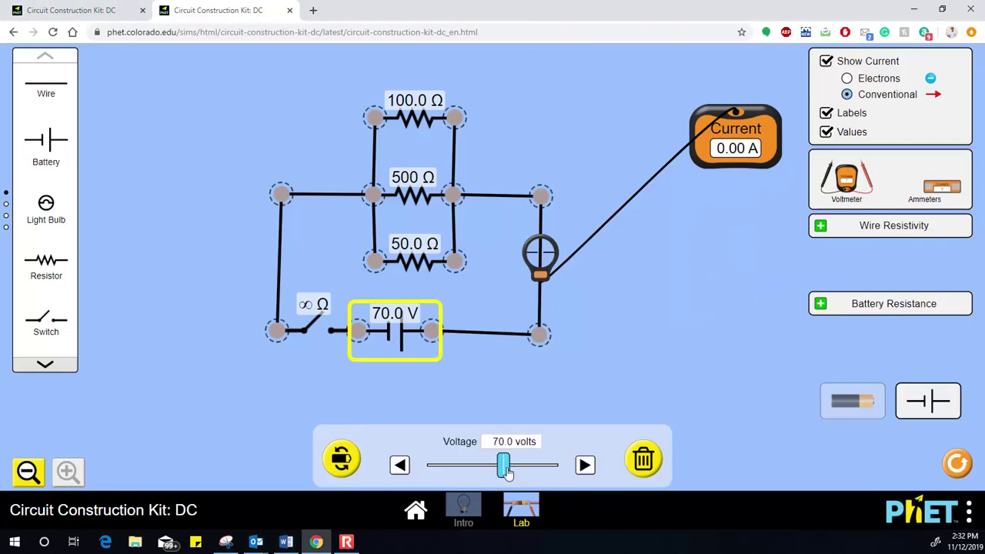
{"action": "left_click_drag", "start_coordinate": [504, 467], "coordinate": [563, 477]}
{"action": "left_click", "coordinate": [634, 350]}
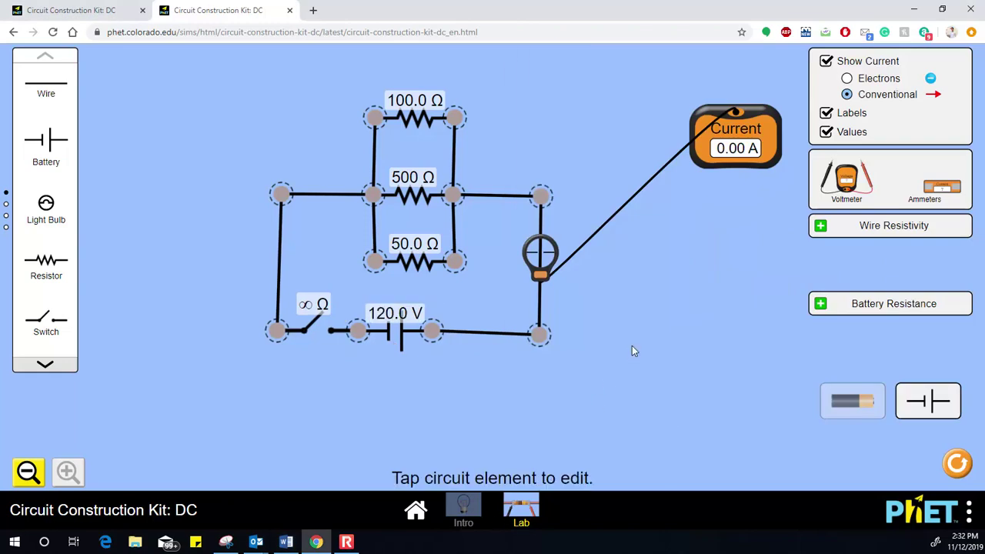
Switch to the Word document and highlight the calculated-value column of the table below the step 15 diagram.
{"action": "left_click", "coordinate": [286, 541]}
{"action": "scroll", "coordinate": [735, 373], "scroll_direction": "down", "scroll_amount": 2}
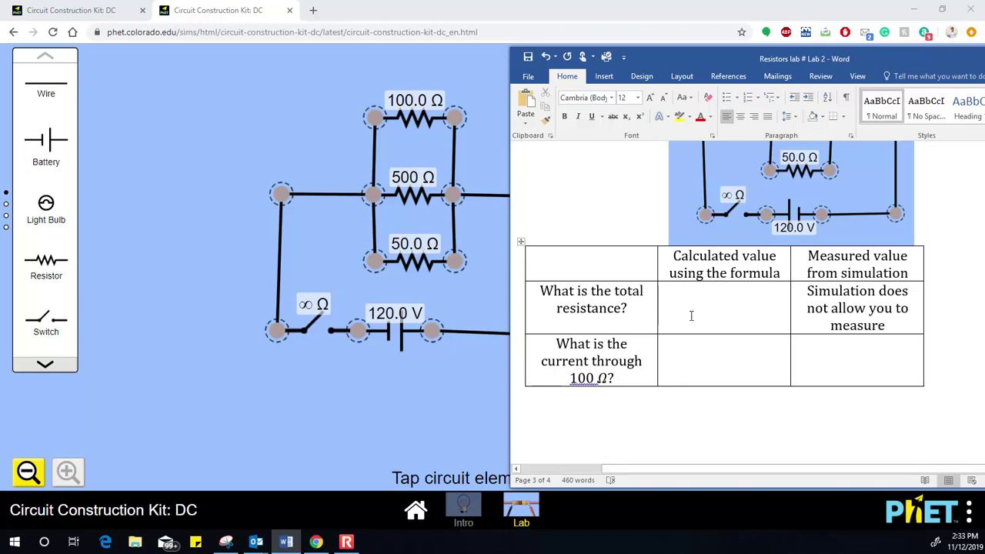
{"action": "left_click", "coordinate": [740, 317]}
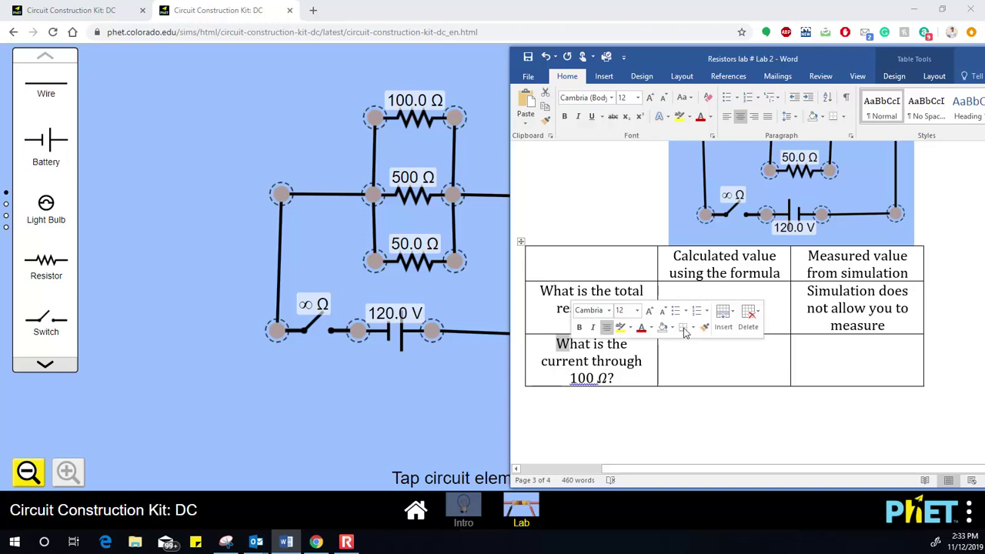
{"action": "left_click_drag", "start_coordinate": [708, 264], "coordinate": [712, 361]}
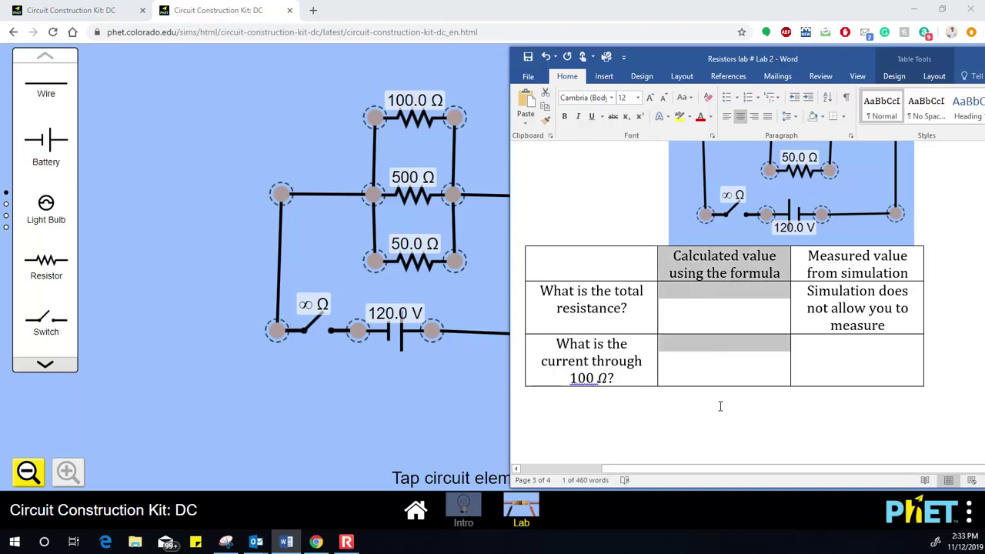
Switch to the simulation, close the switch, and move the ammeter's sensor onto the 100 Ω resistor to measure its current.
{"action": "scroll", "coordinate": [717, 364], "scroll_direction": "down", "scroll_amount": 2}
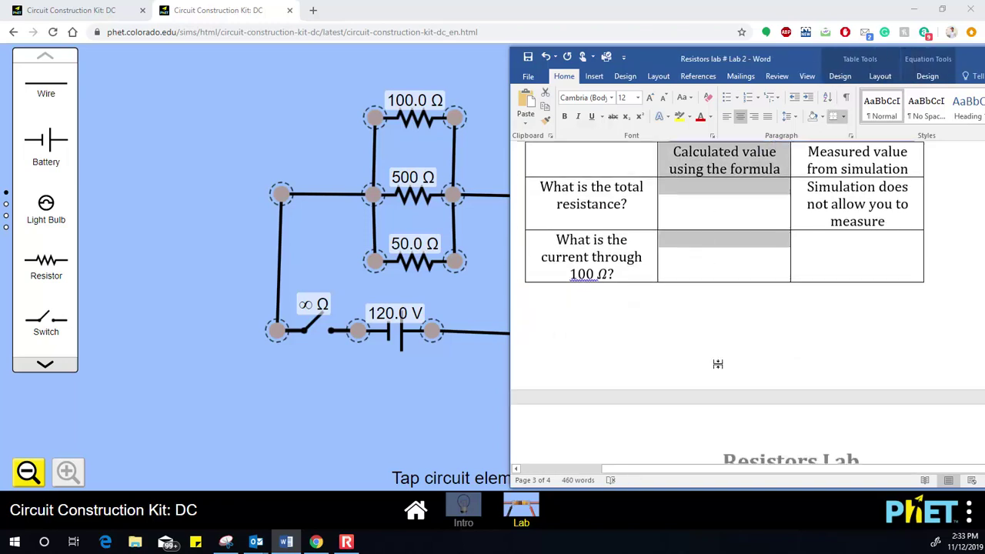
{"action": "scroll", "coordinate": [718, 356], "scroll_direction": "down", "scroll_amount": 1}
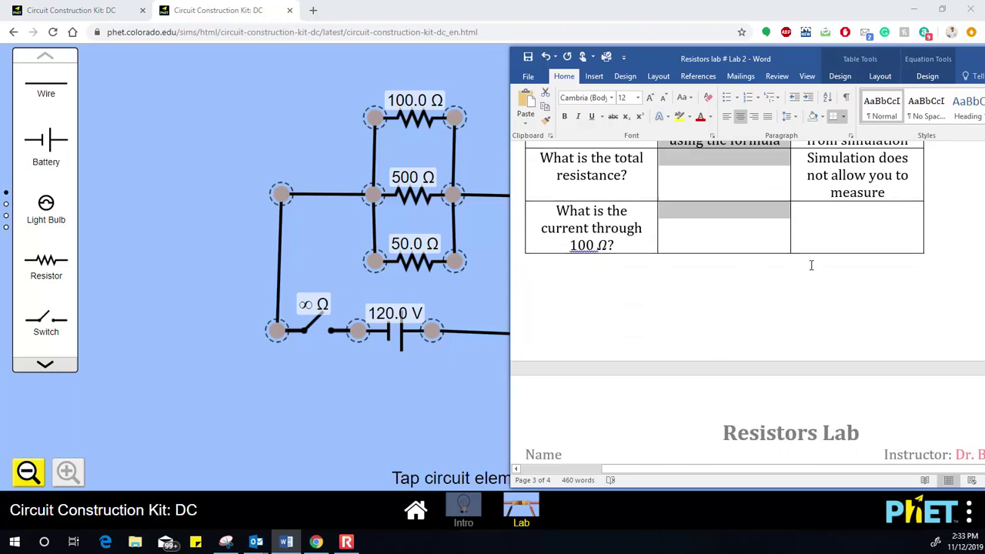
{"action": "scroll", "coordinate": [818, 284], "scroll_direction": "up", "scroll_amount": 3}
{"action": "scroll", "coordinate": [820, 287], "scroll_direction": "down", "scroll_amount": 1}
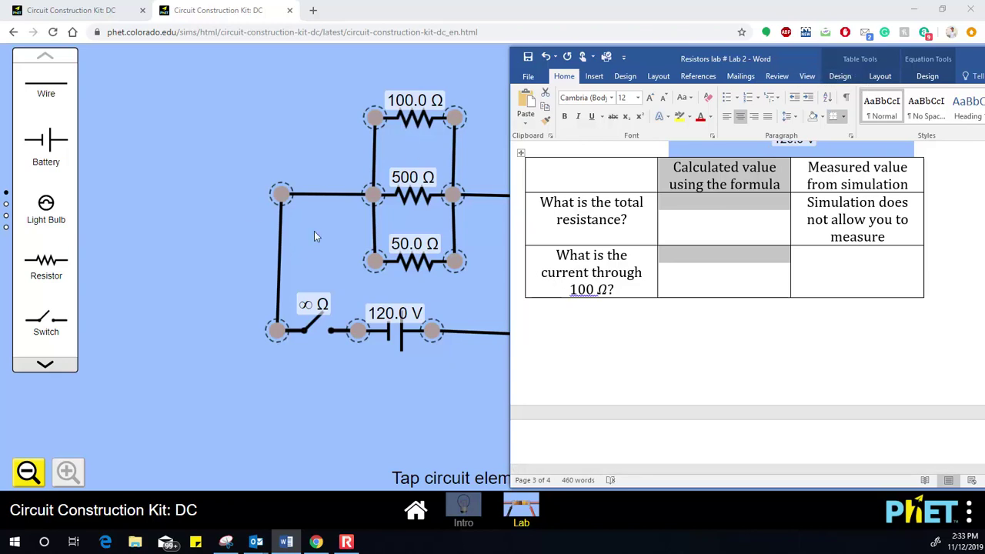
{"action": "left_click", "coordinate": [339, 288]}
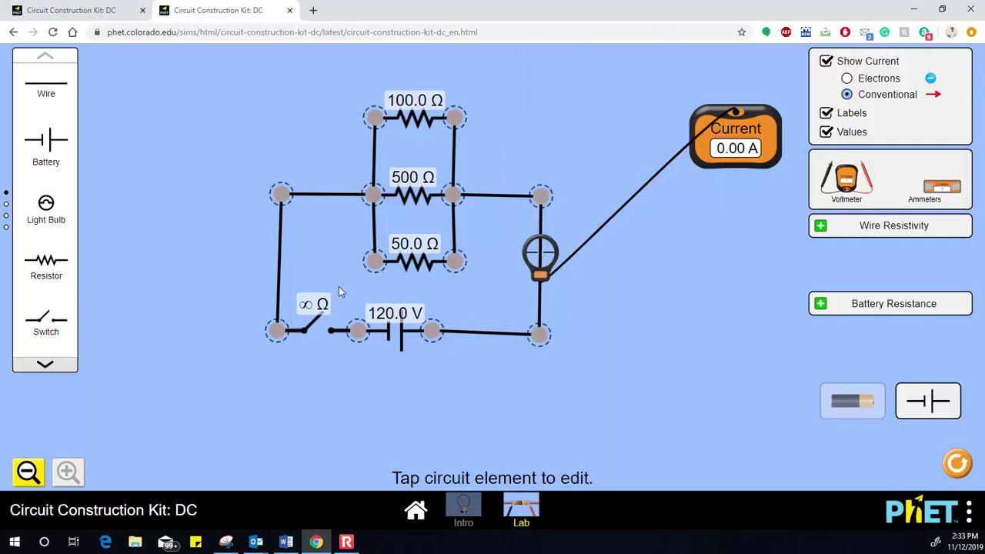
{"action": "left_click", "coordinate": [318, 324]}
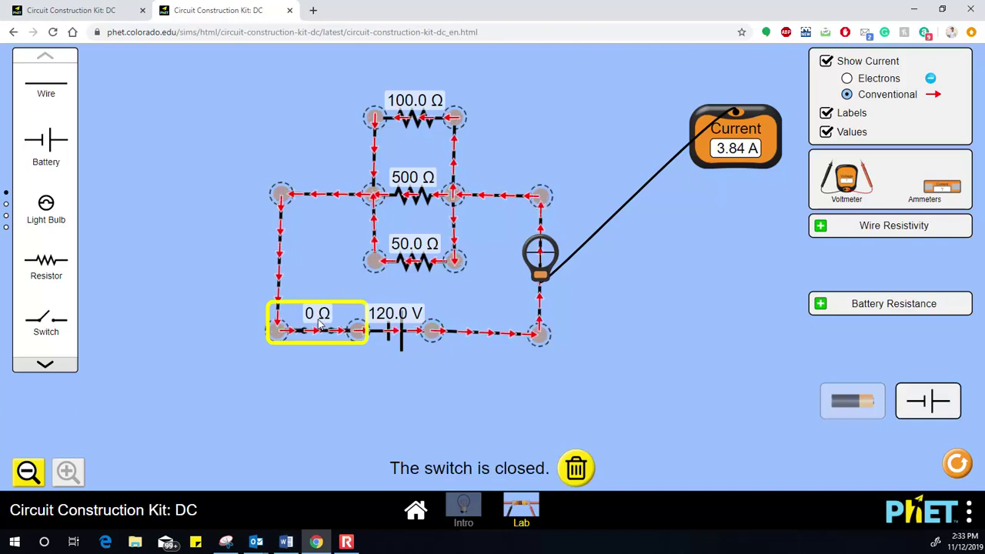
{"action": "left_click_drag", "start_coordinate": [541, 266], "coordinate": [428, 123]}
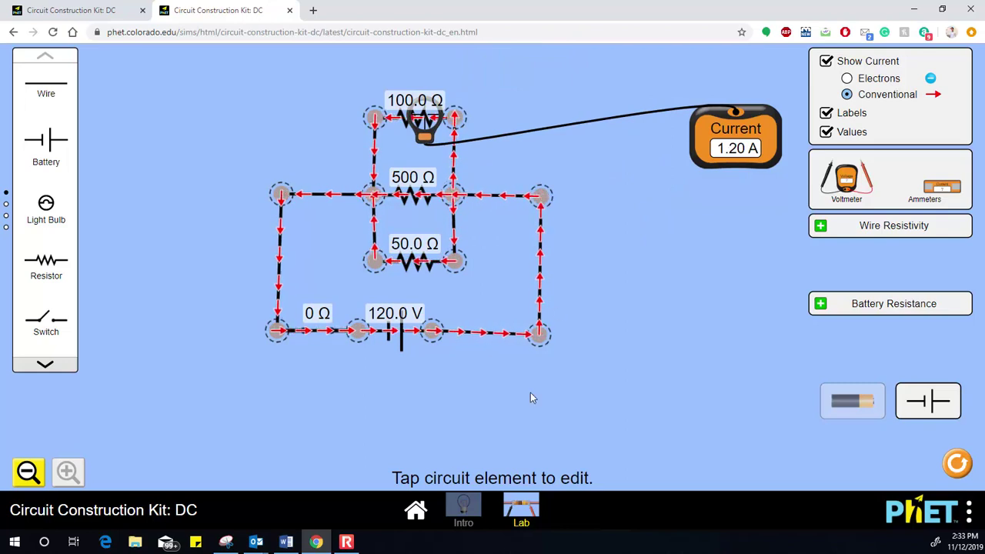
In the Word table, enter 1.20 A as the measured current through the 100 Ω resistor.
{"action": "left_click", "coordinate": [286, 543]}
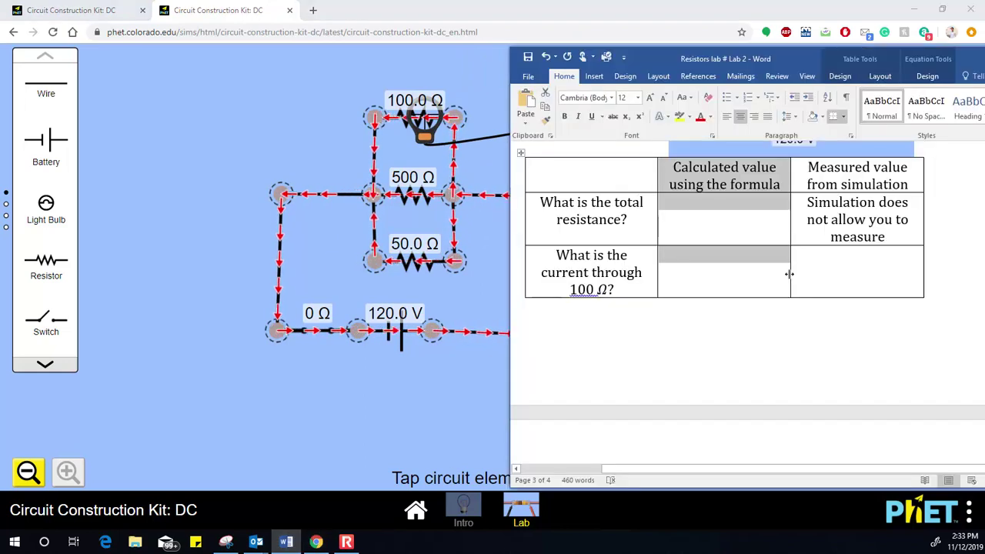
{"action": "left_click", "coordinate": [822, 273]}
{"action": "type", "text": "1.20 A"}
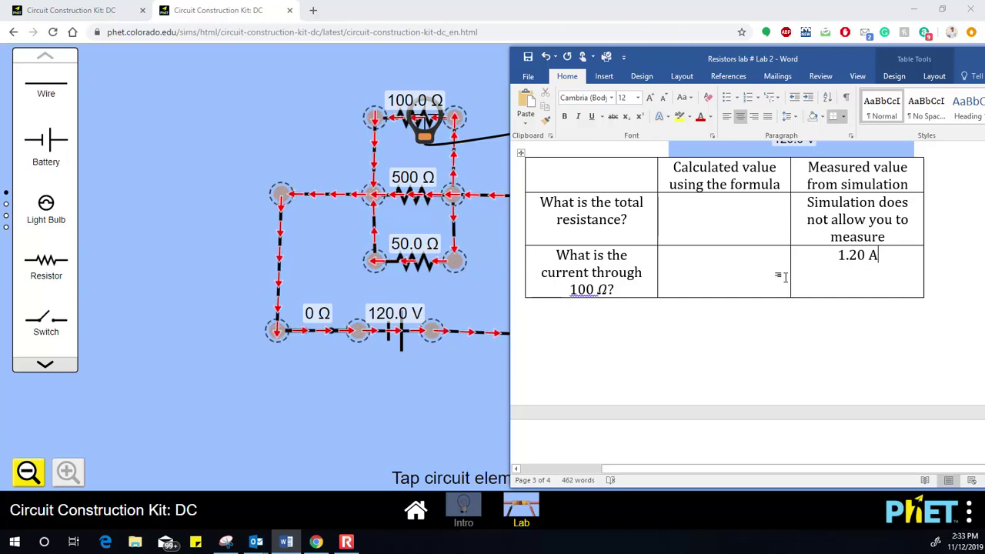
Highlight the 50 Ω voltage question in Word and connect the simulation's voltmeter probes across the 50 Ω resistor, black left and red right.
{"action": "scroll", "coordinate": [786, 276], "scroll_direction": "down", "scroll_amount": 10}
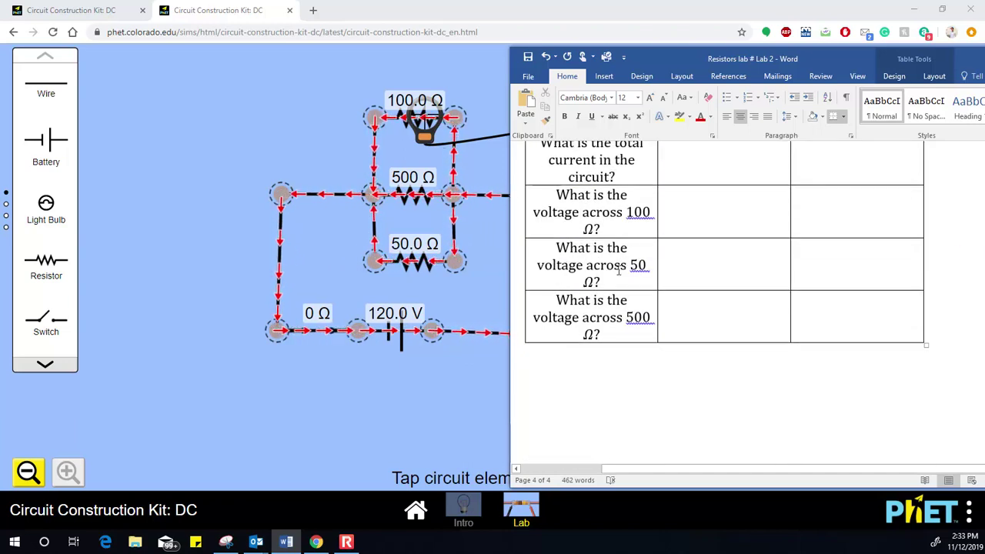
{"action": "left_click_drag", "start_coordinate": [556, 248], "coordinate": [600, 281]}
{"action": "left_click_drag", "start_coordinate": [798, 59], "coordinate": [831, 373]}
{"action": "left_click_drag", "start_coordinate": [846, 179], "coordinate": [659, 341]}
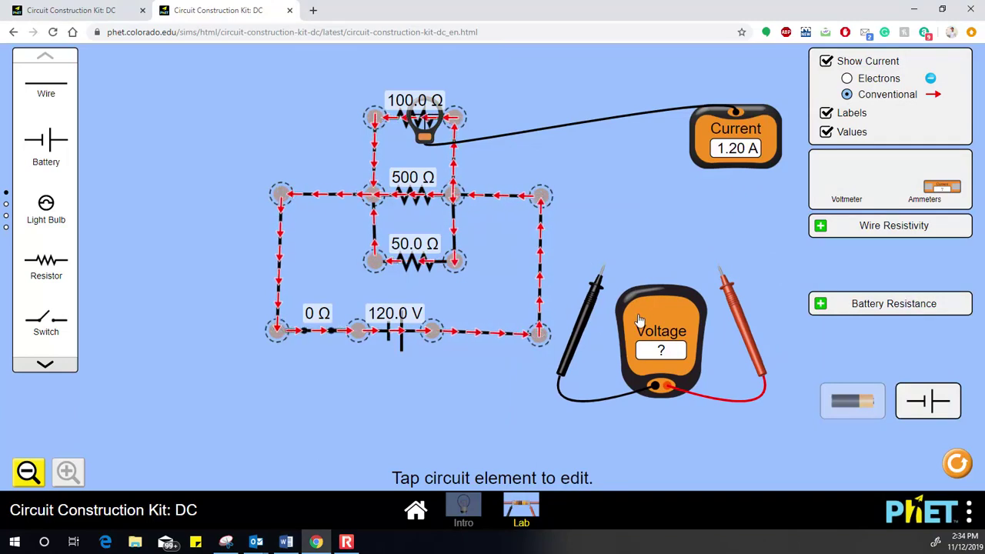
{"action": "left_click_drag", "start_coordinate": [587, 321], "coordinate": [343, 316]}
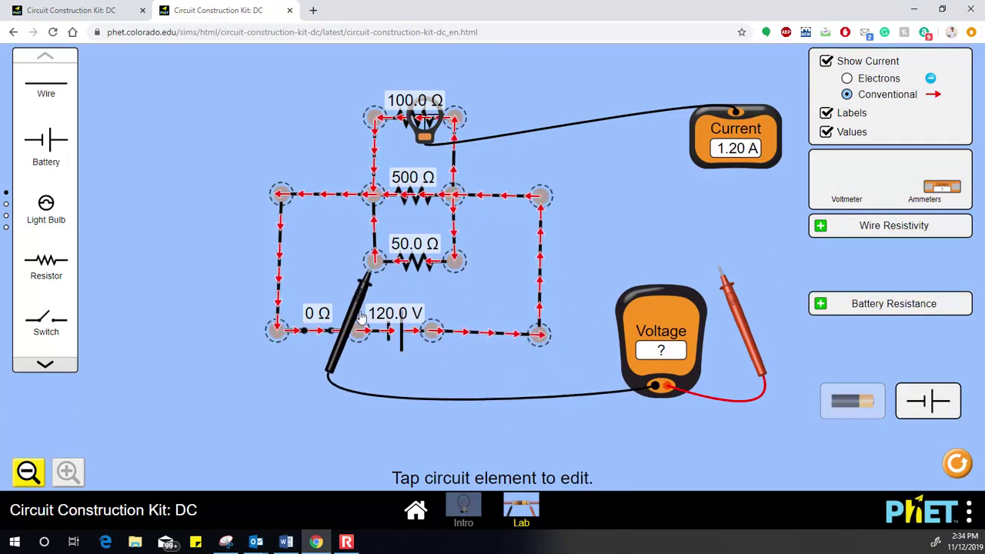
{"action": "left_click_drag", "start_coordinate": [726, 304], "coordinate": [467, 310]}
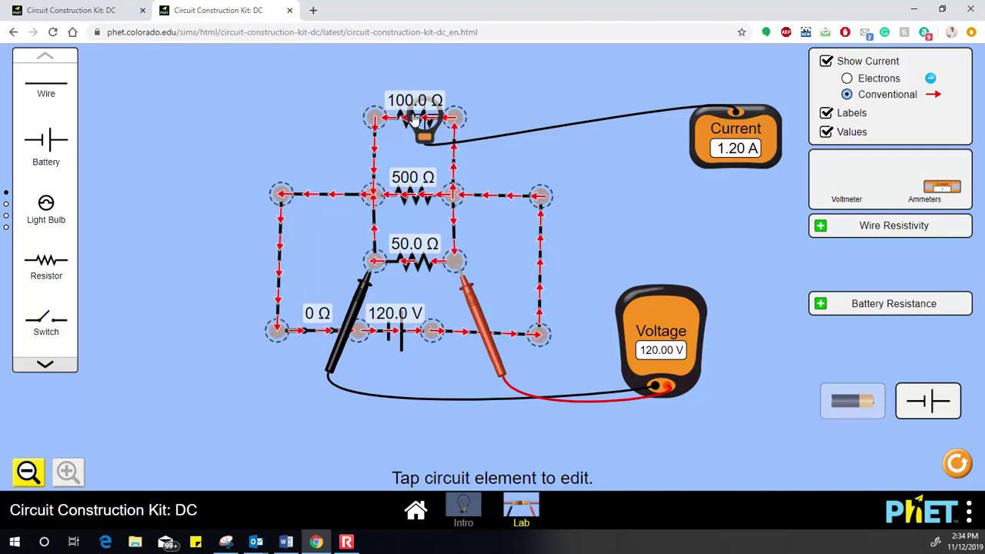
Bring the Word document back into view and enter 120 V as the measured voltage across the 50 Ω resistor.
{"action": "left_click", "coordinate": [286, 542]}
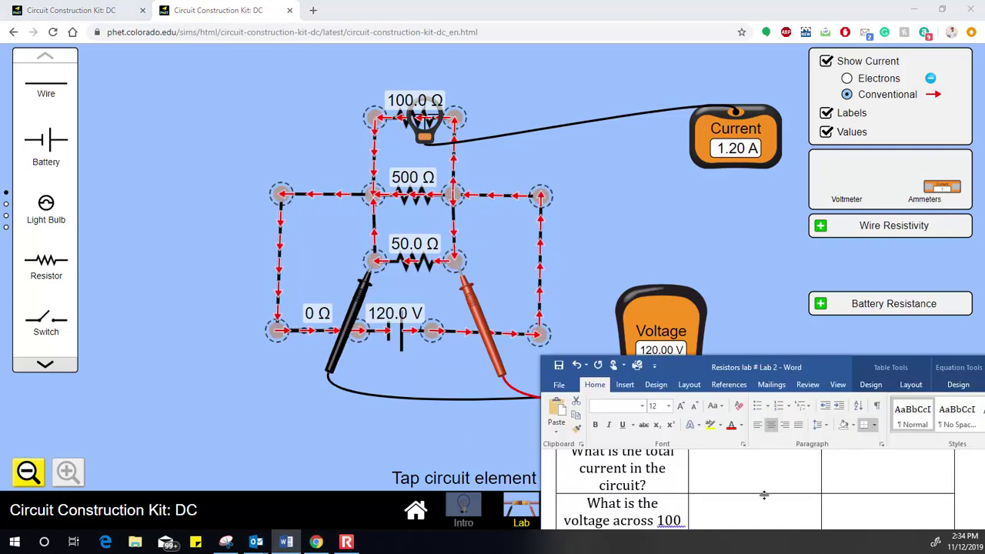
{"action": "left_click_drag", "start_coordinate": [815, 352], "coordinate": [794, 83]}
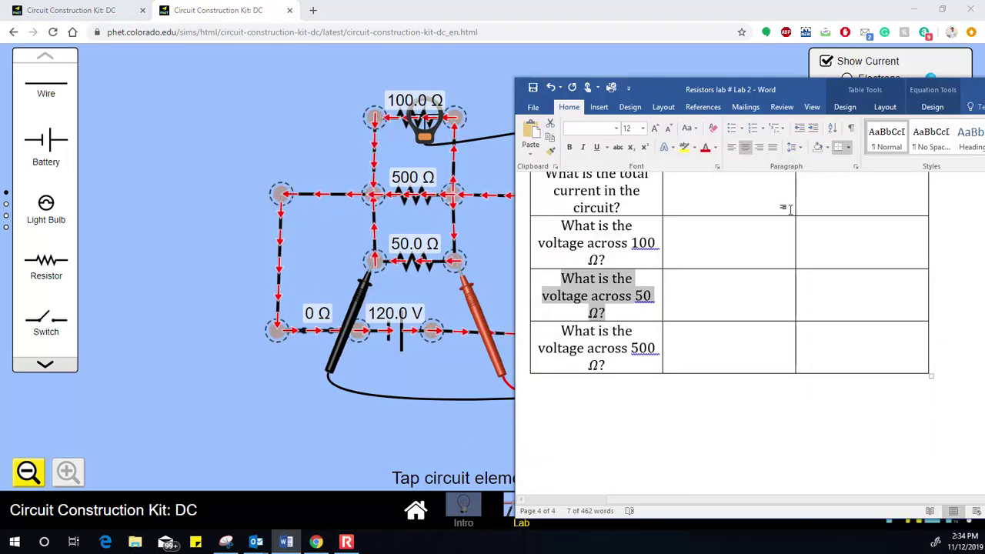
{"action": "left_click", "coordinate": [850, 284]}
{"action": "type", "text": "120 V"}
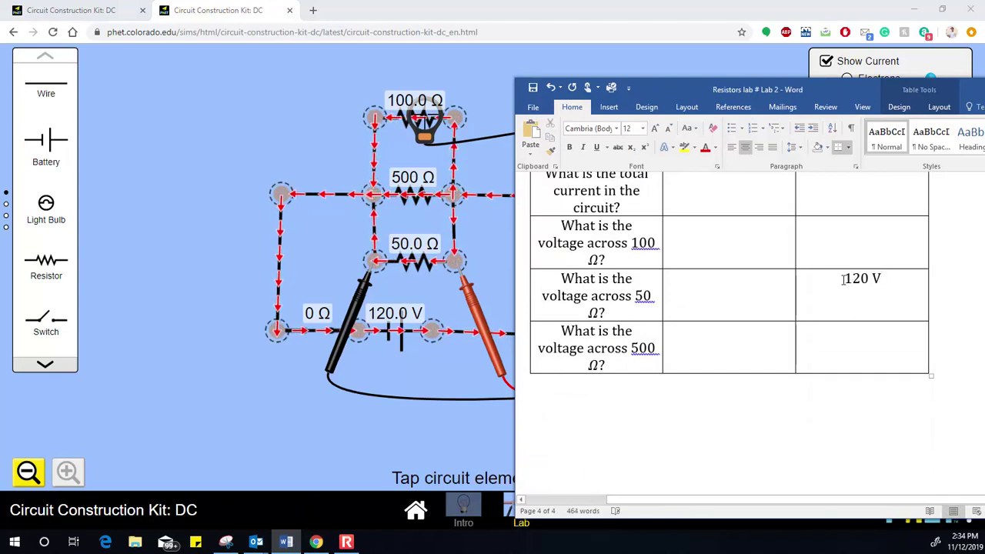
Maximize the Word document and review the step 15 instructions, circuit diagram and results table.
{"action": "scroll", "coordinate": [806, 325], "scroll_direction": "down", "scroll_amount": 5}
{"action": "scroll", "coordinate": [806, 325], "scroll_direction": "up", "scroll_amount": 10}
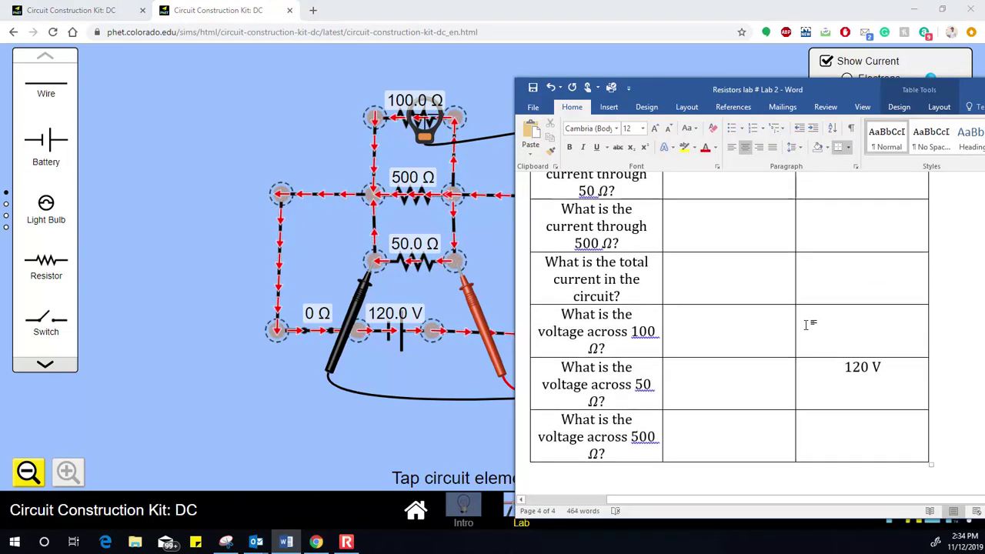
{"action": "scroll", "coordinate": [809, 329], "scroll_direction": "up", "scroll_amount": 10}
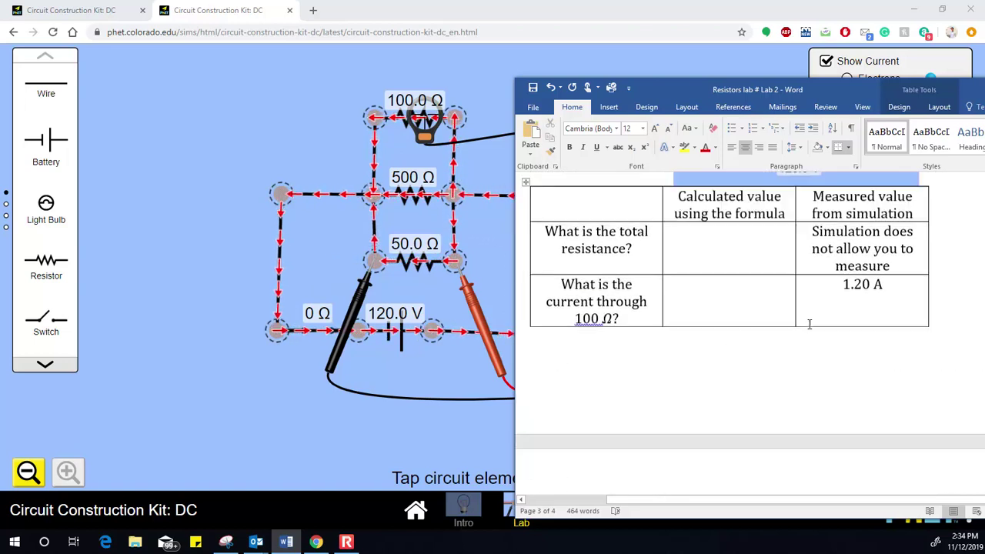
{"action": "double_click", "coordinate": [844, 91]}
{"action": "scroll", "coordinate": [773, 320], "scroll_direction": "up", "scroll_amount": 3}
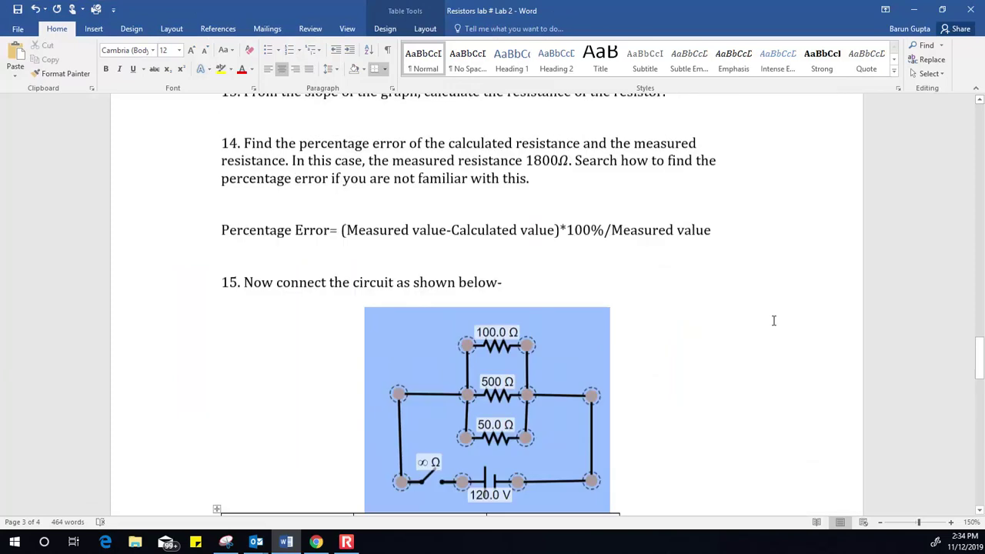
{"action": "scroll", "coordinate": [778, 330], "scroll_direction": "down", "scroll_amount": 4}
{"action": "scroll", "coordinate": [778, 330], "scroll_direction": "down", "scroll_amount": 3}
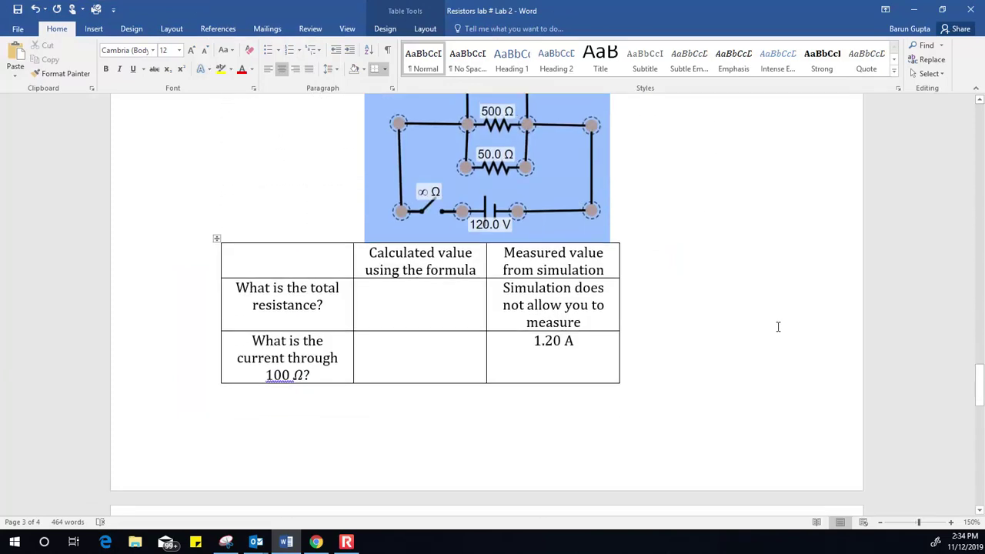
{"action": "scroll", "coordinate": [777, 326], "scroll_direction": "up", "scroll_amount": 3}
Minimize the simulation's browser window and return to the Word document at the step 15 circuit.
{"action": "left_click", "coordinate": [914, 10]}
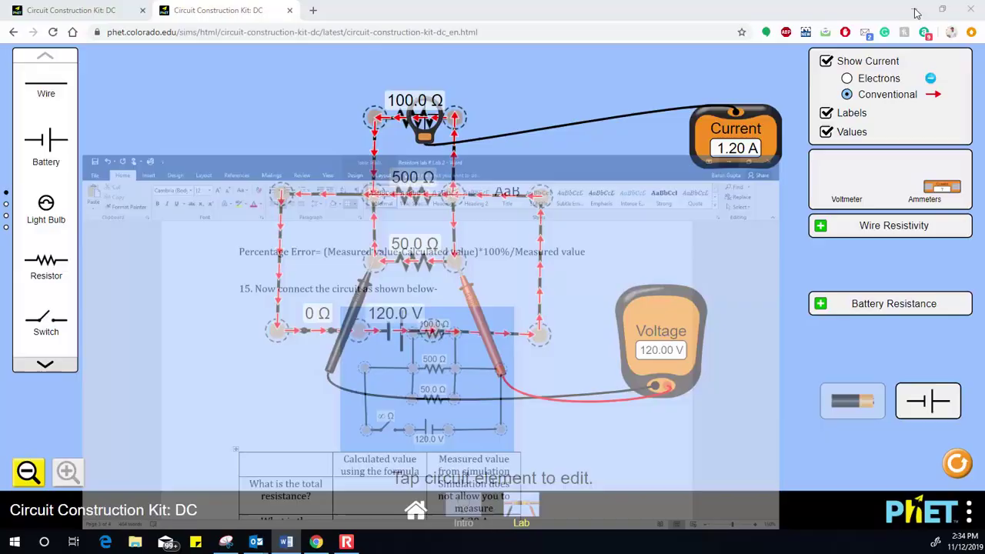
{"action": "left_click", "coordinate": [915, 11]}
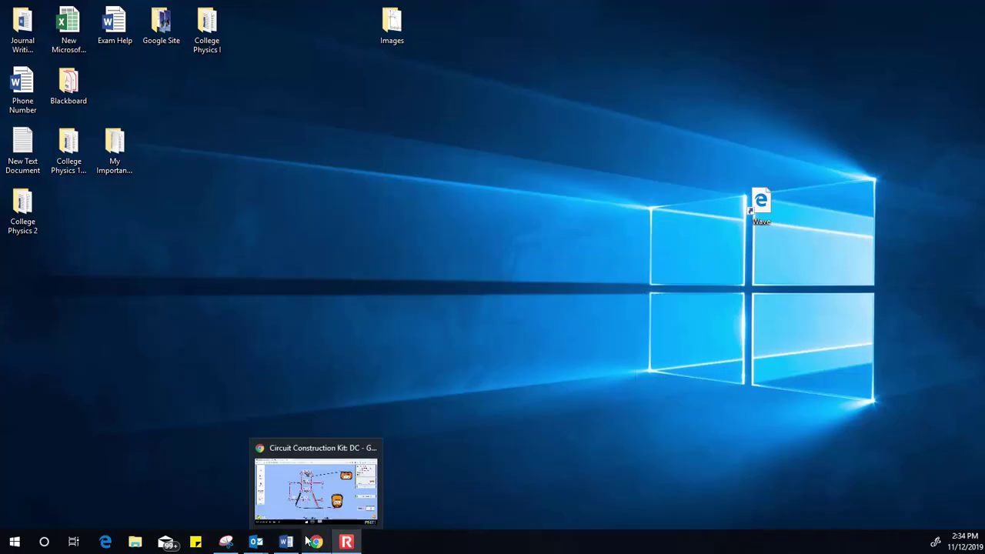
{"action": "mouse_move", "coordinate": [286, 542]}
{"action": "left_click", "coordinate": [316, 500]}
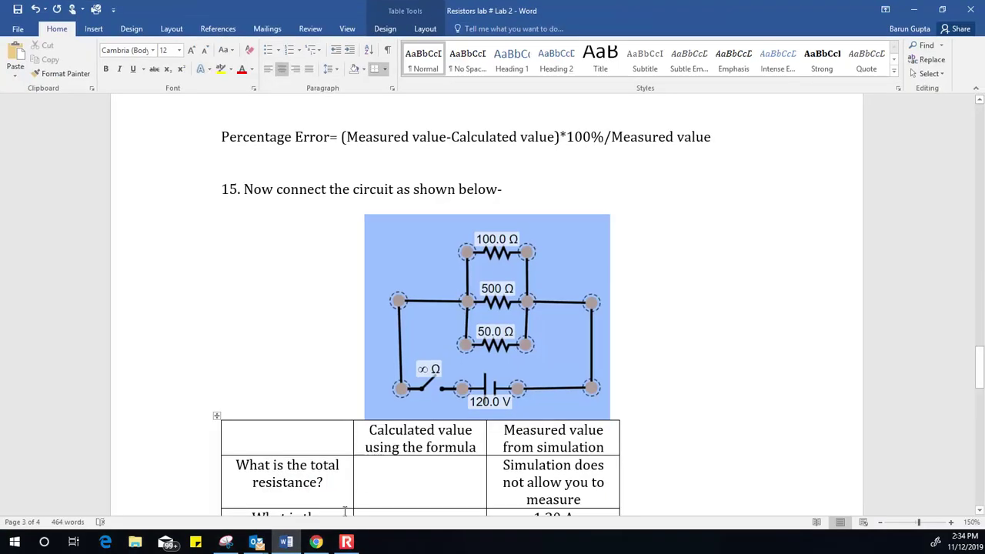